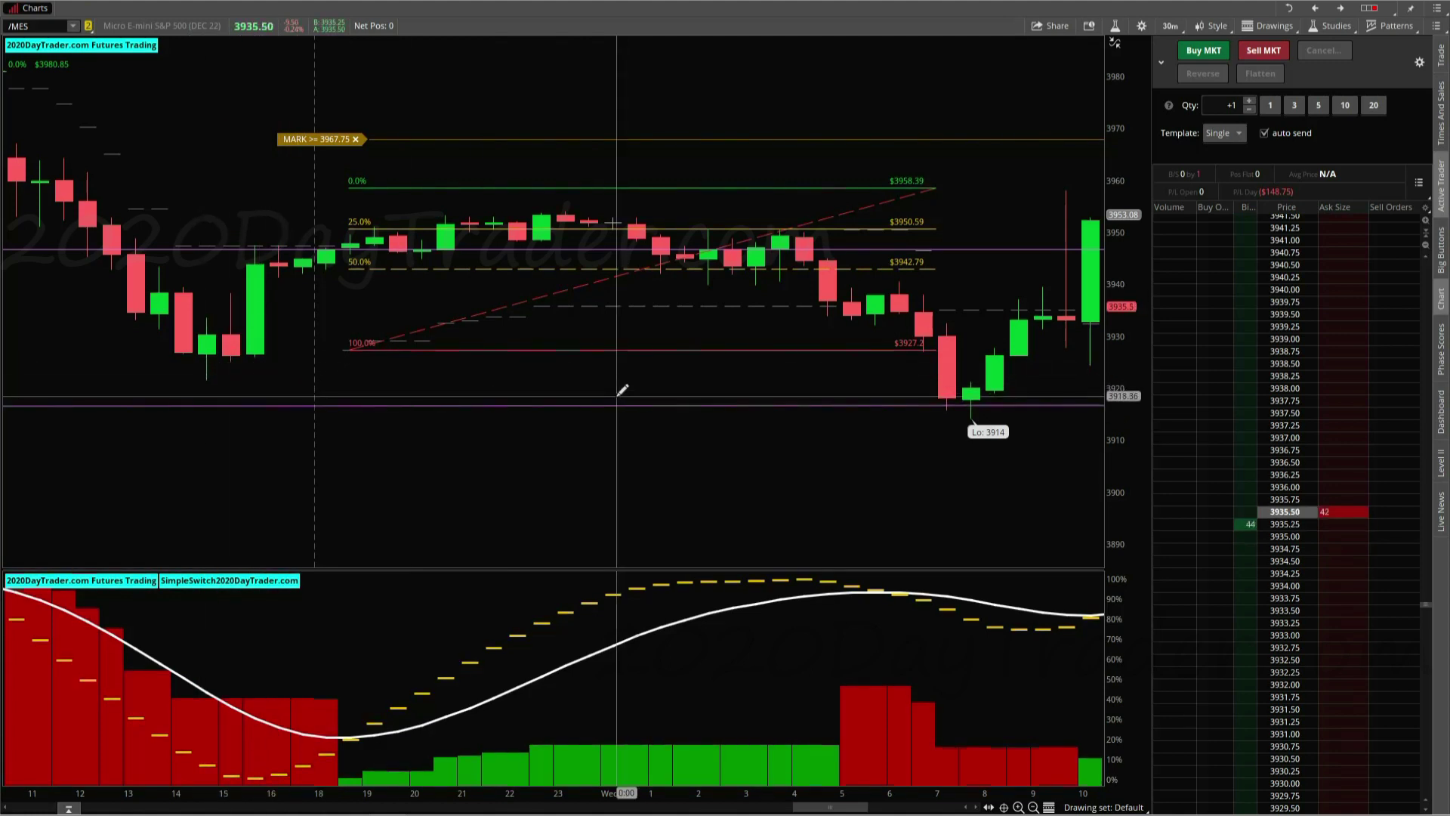
# - Review the MES chart's candles following the drawn Fibonacci levels, and switch to the Scaling Ladder $ sheet in the Excel workbook
pyautogui.scroll(-3, 658, 372)
pyautogui.scroll(-3, 659, 371)
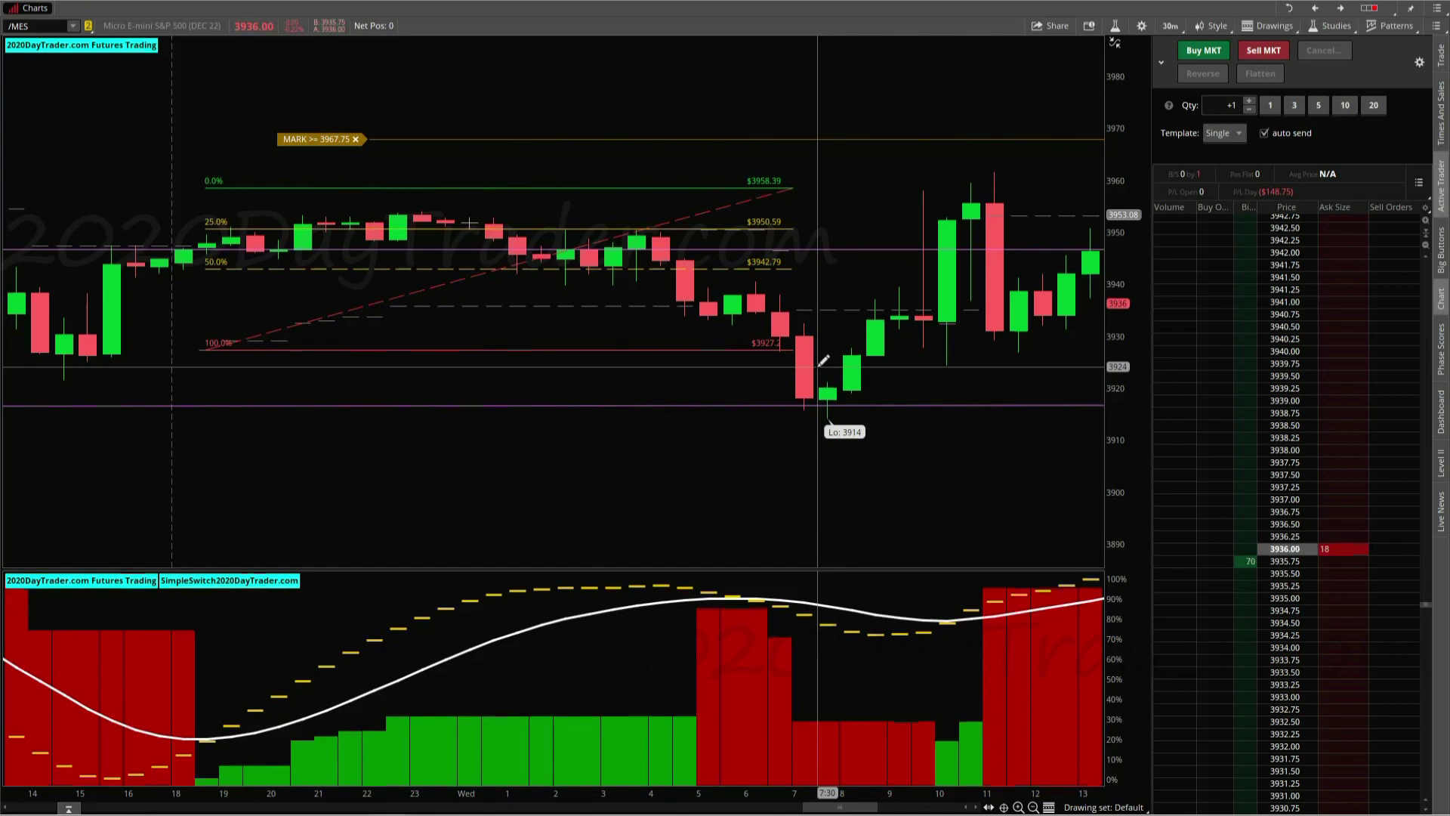
pyautogui.scroll(-3, 812, 350)
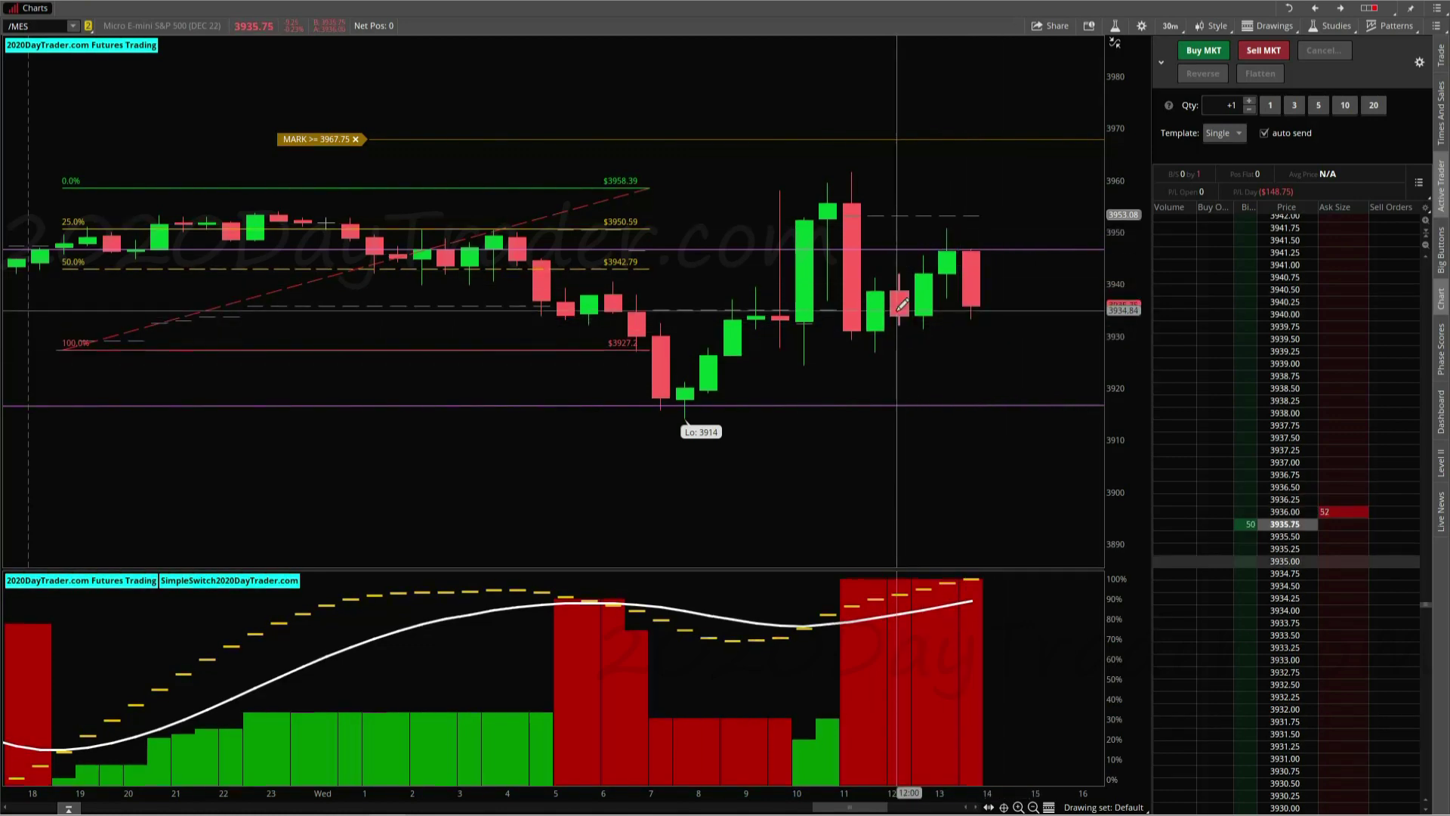
pyautogui.scroll(3, 643, 326)
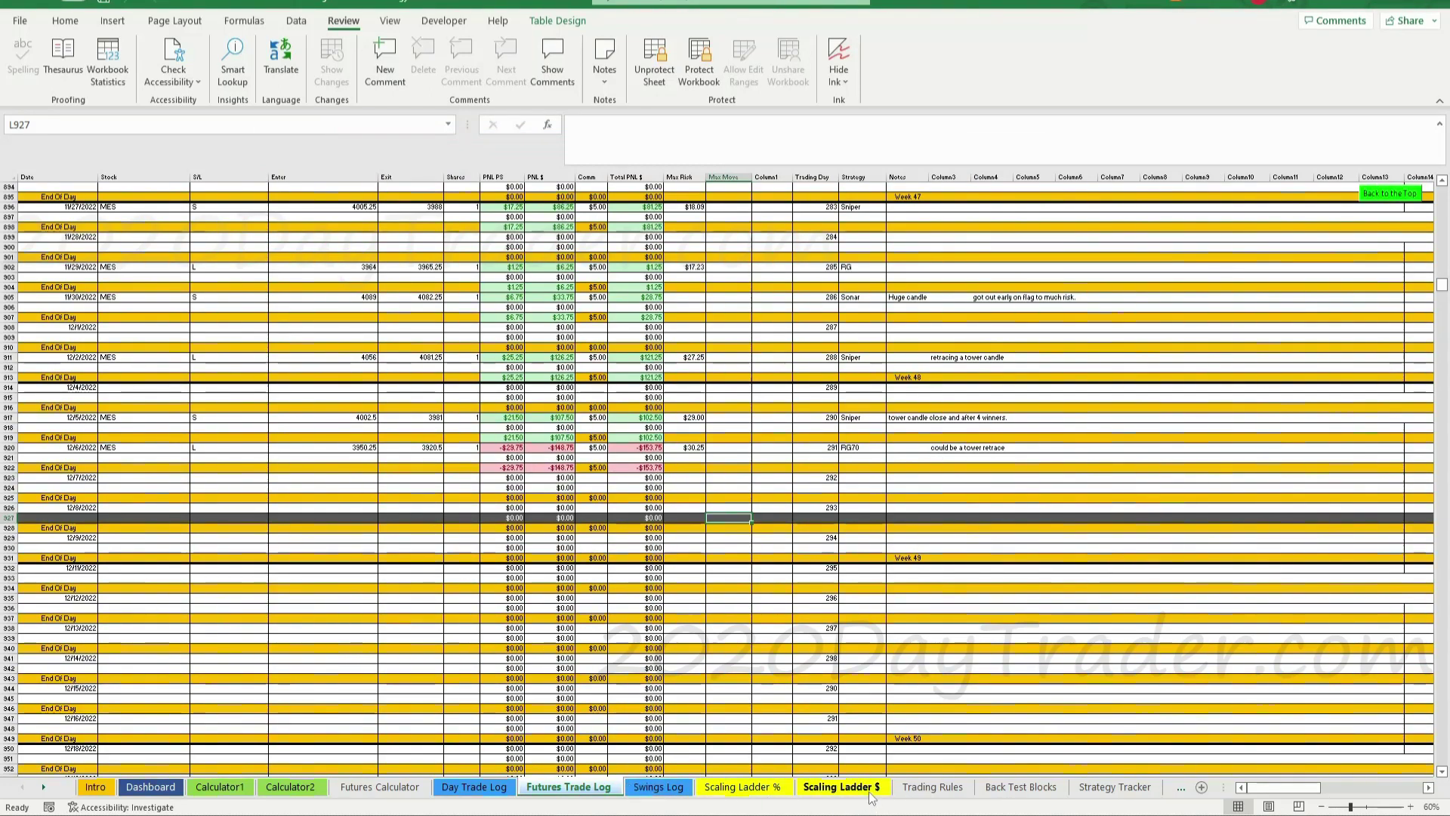
pyautogui.click(841, 787)
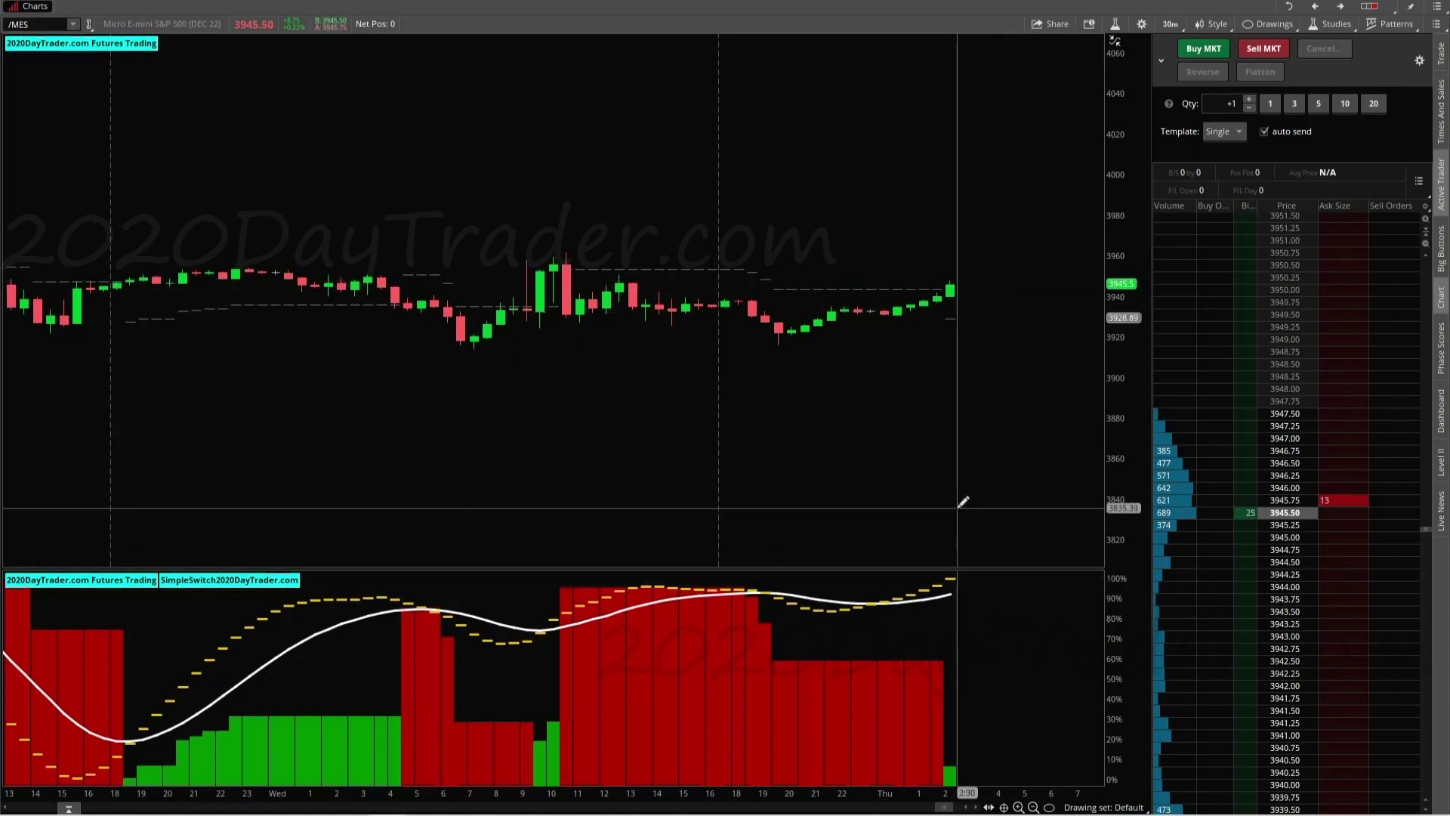
# - Examine the MES 30-minute chart's latest candles and oscillator against the sell-off and range of the preceding sessions
pyautogui.scroll(-2, 961, 497)
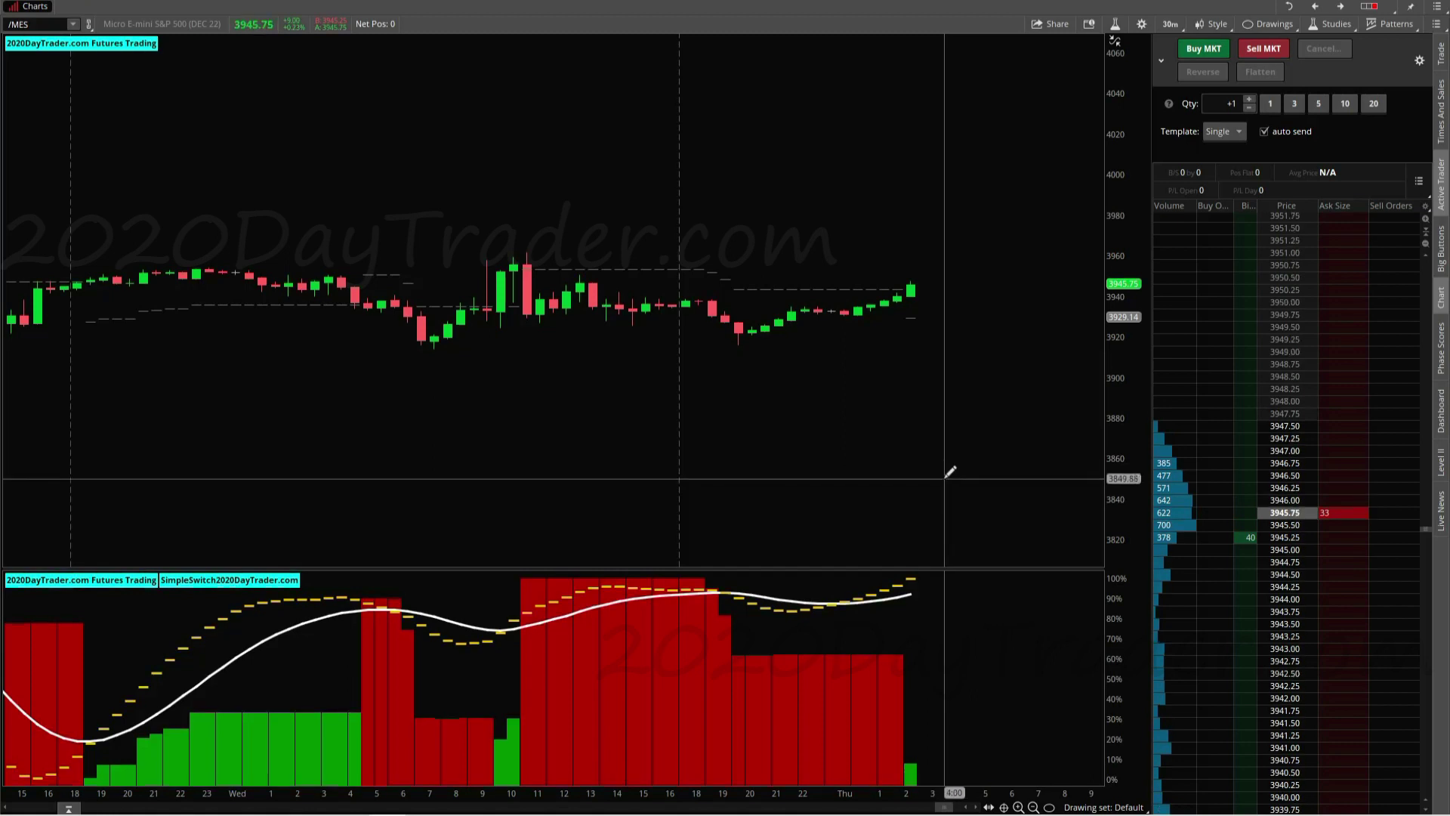
pyautogui.scroll(3, 925, 449)
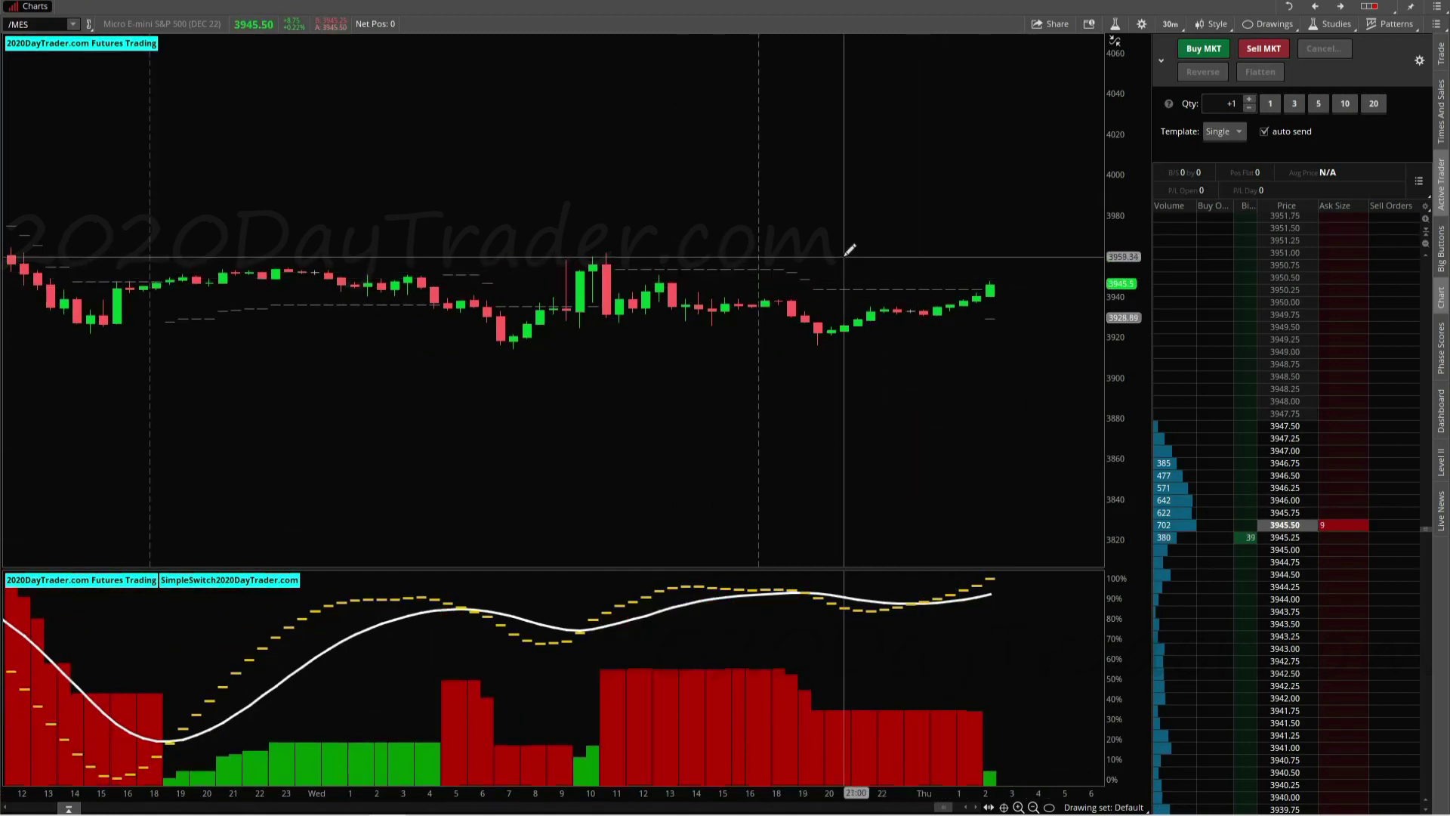
pyautogui.scroll(10, 851, 245)
pyautogui.scroll(-10, 851, 244)
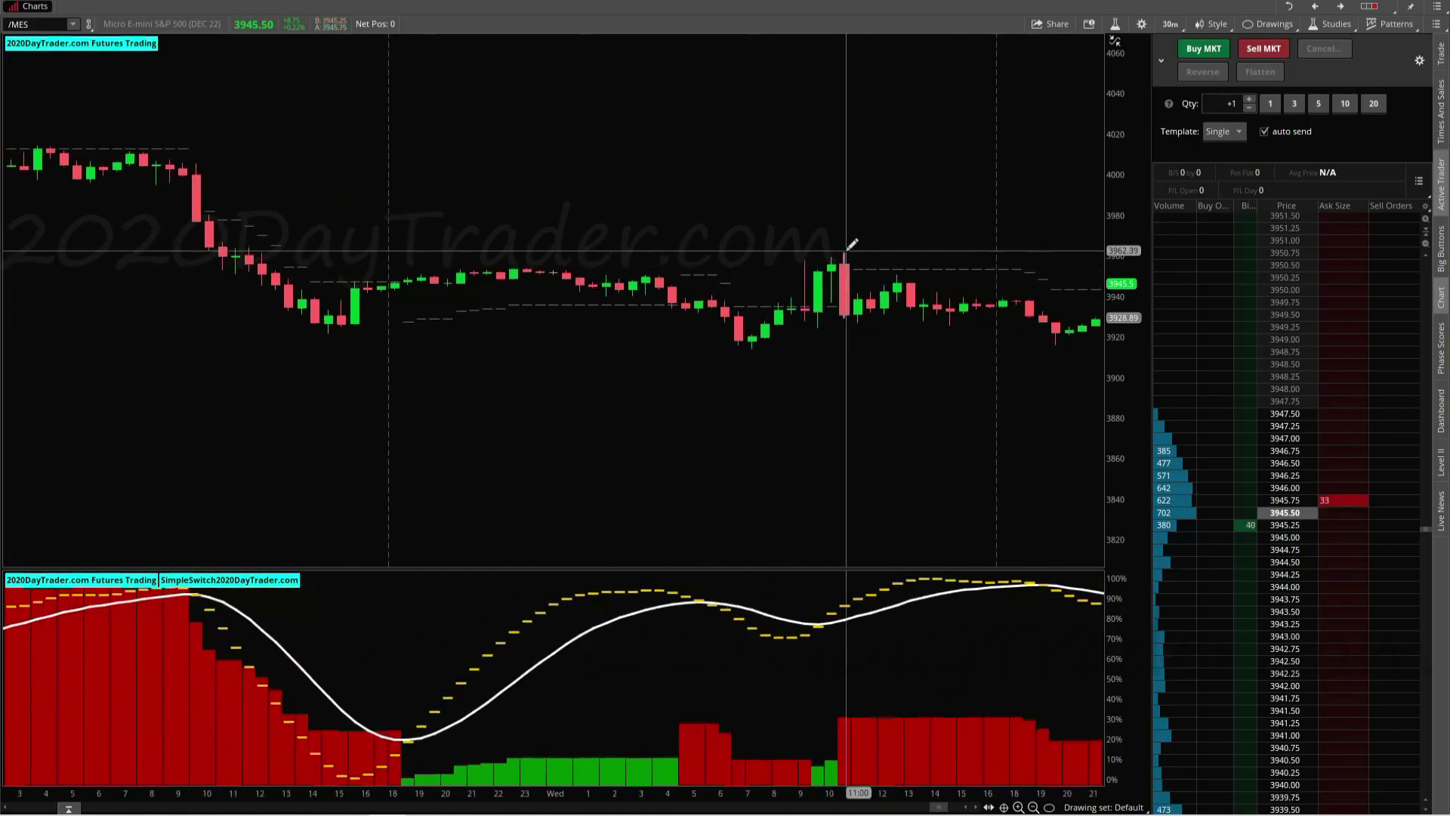
pyautogui.scroll(-2, 851, 245)
pyautogui.scroll(1, 851, 245)
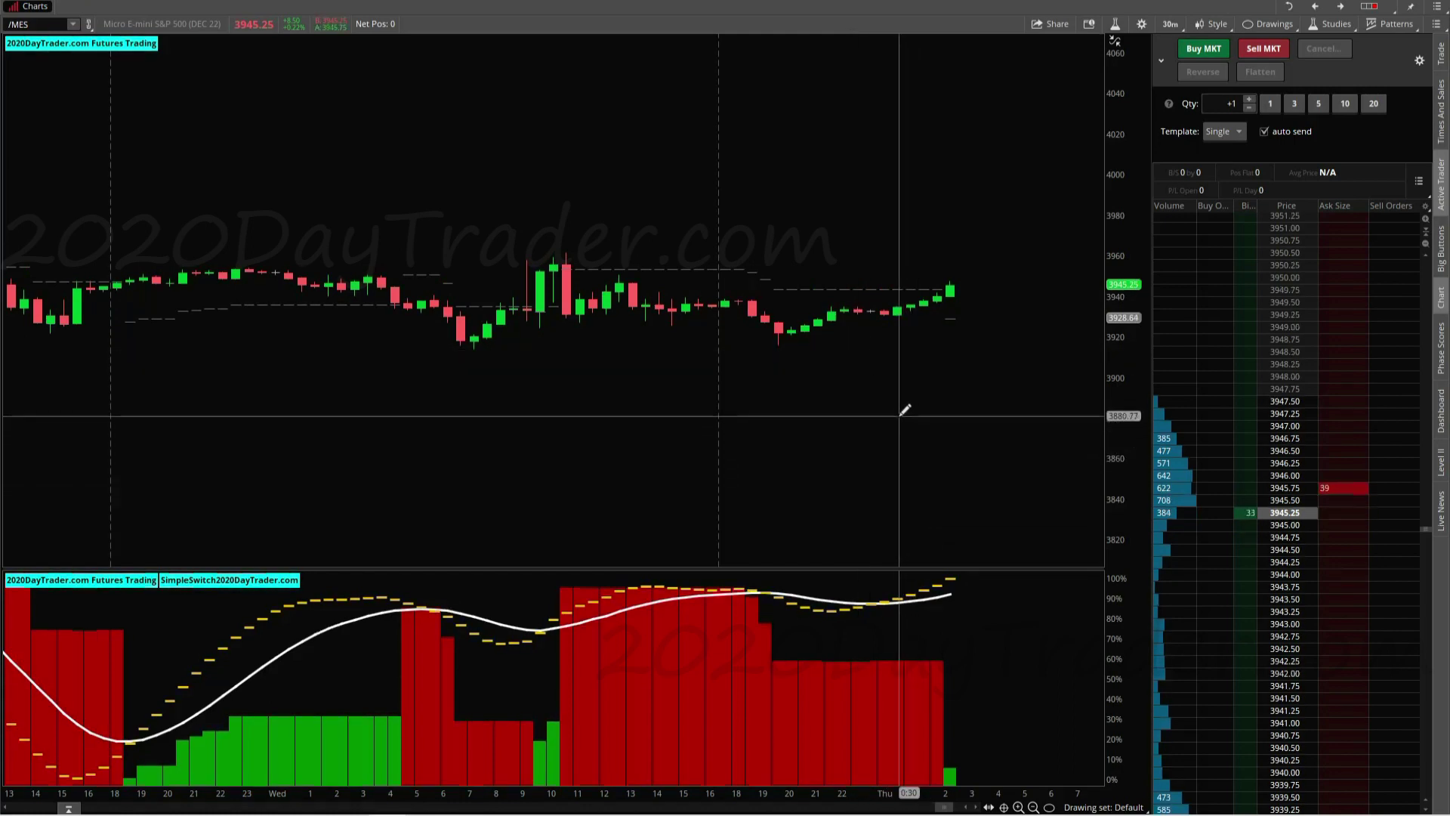
pyautogui.scroll(5, 812, 263)
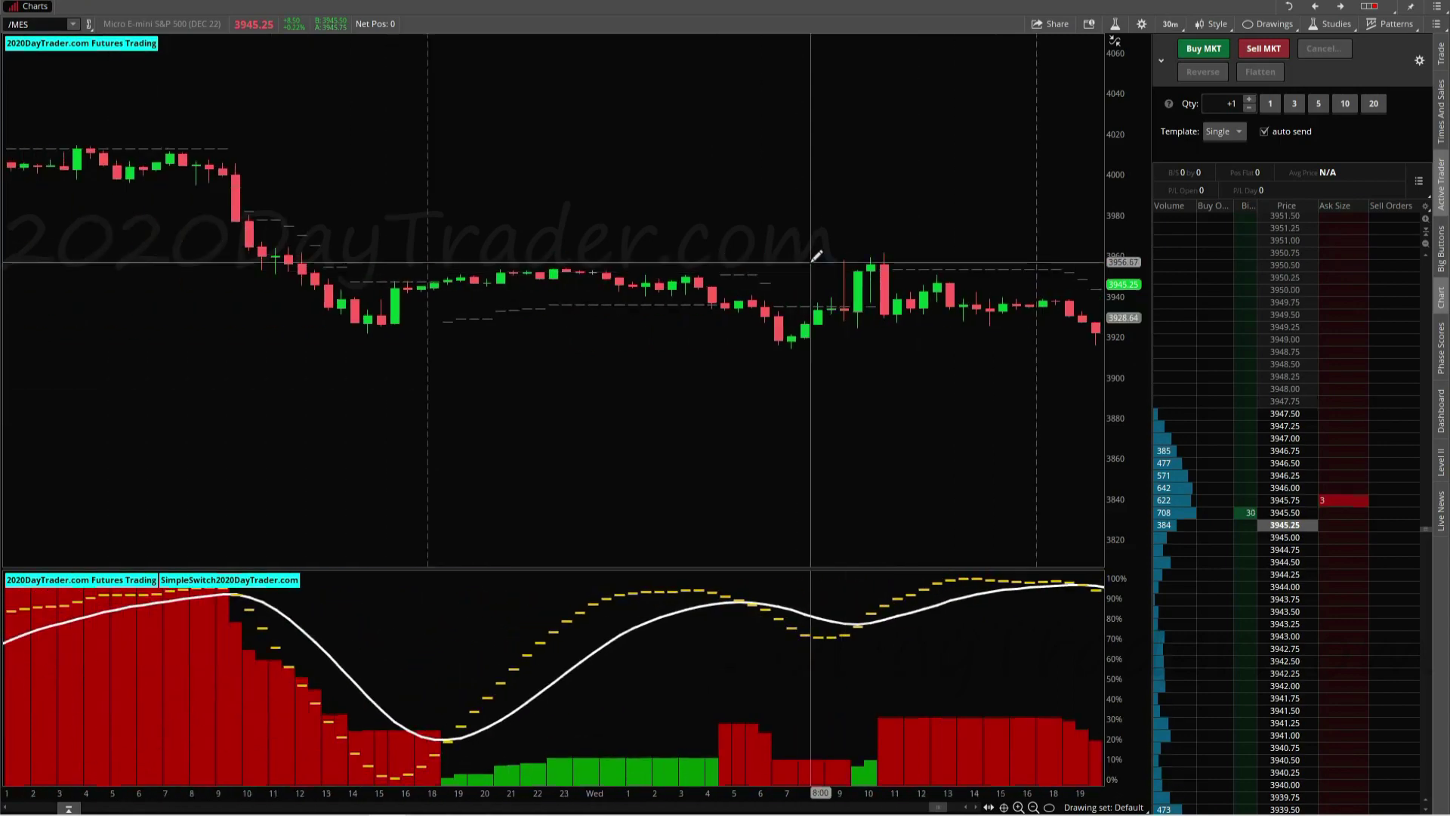
pyautogui.scroll(8, 856, 179)
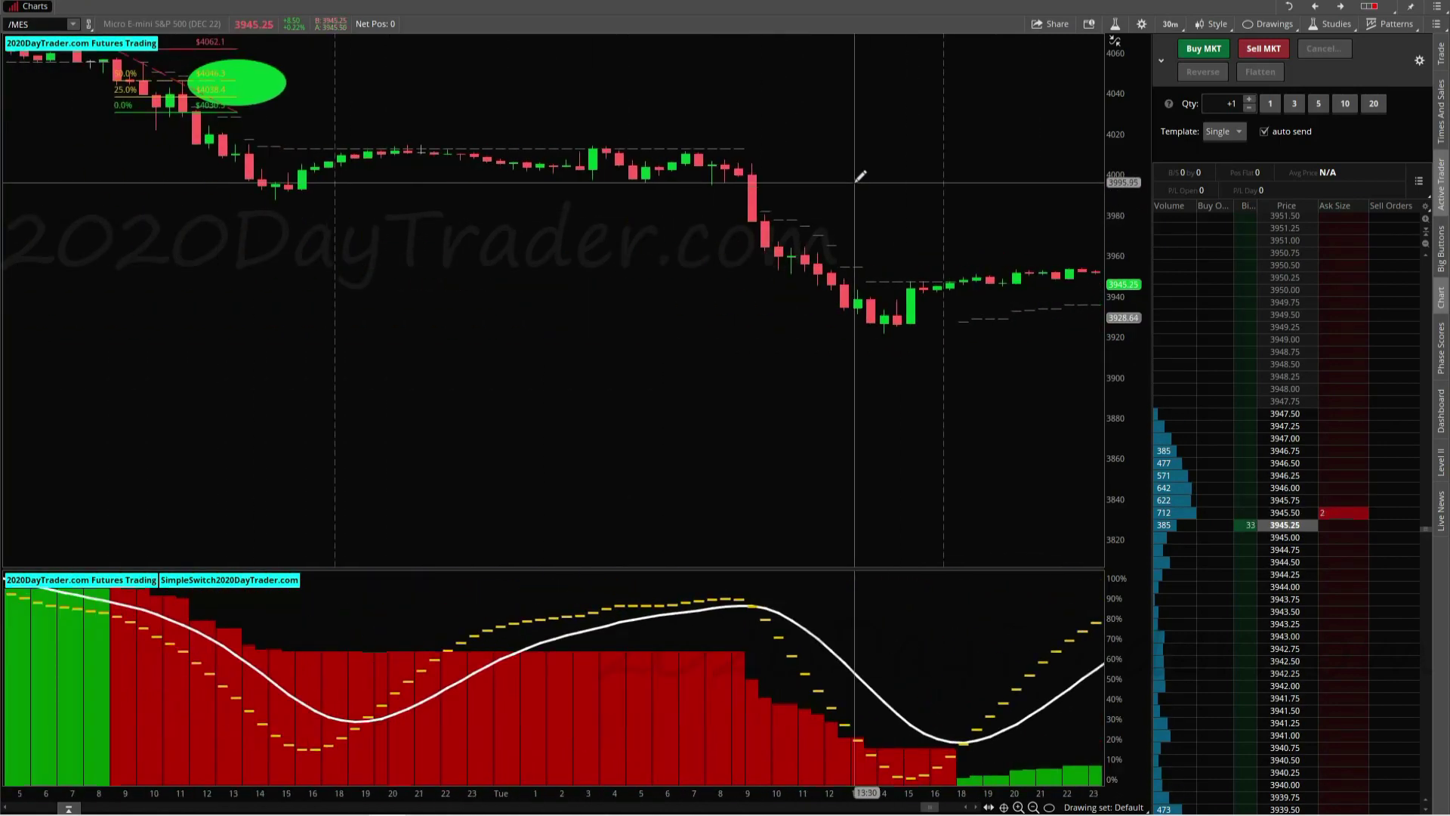
pyautogui.scroll(-10, 860, 177)
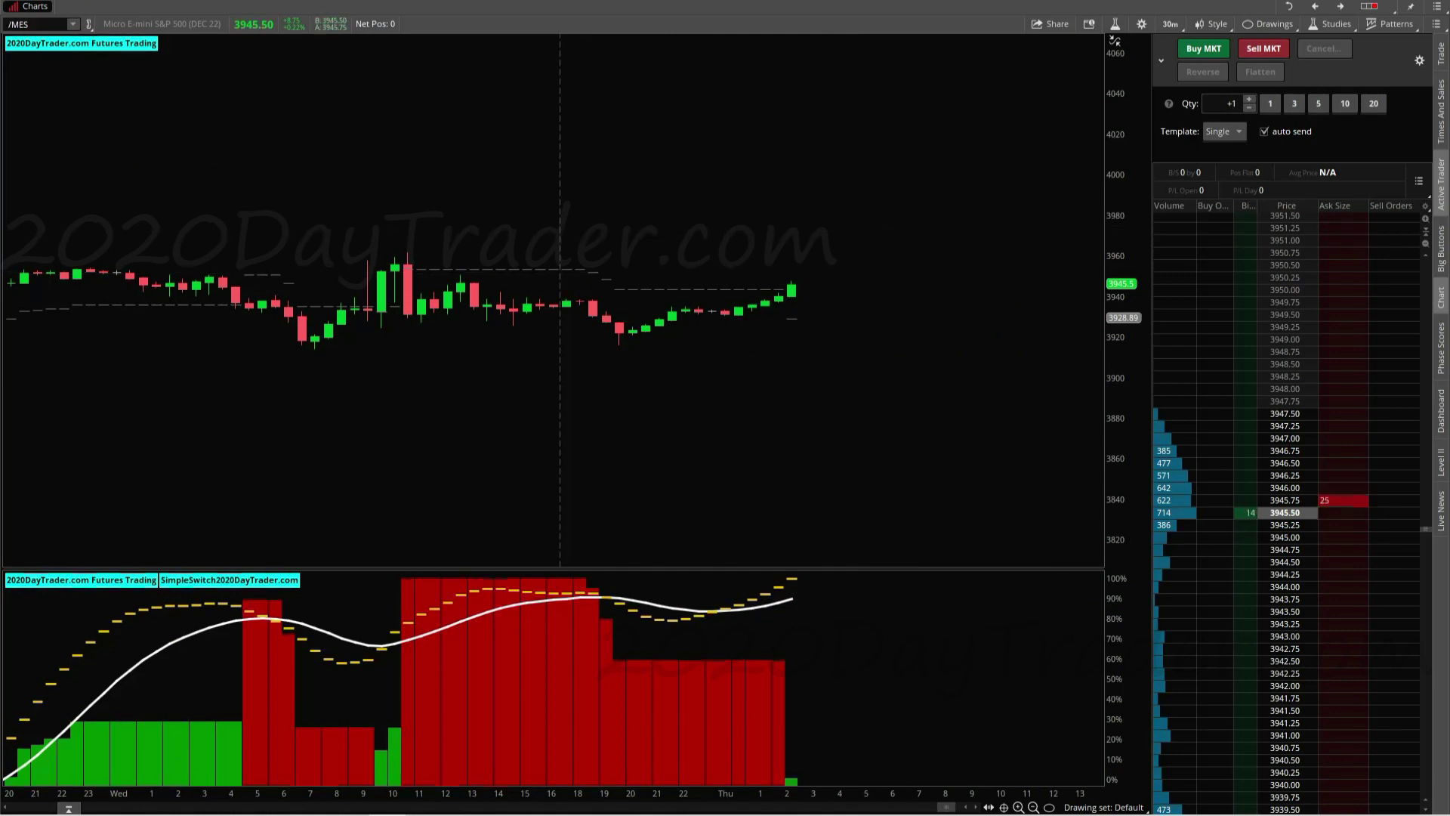
# - Buy one MES contract at the market price
pyautogui.click(1214, 54)
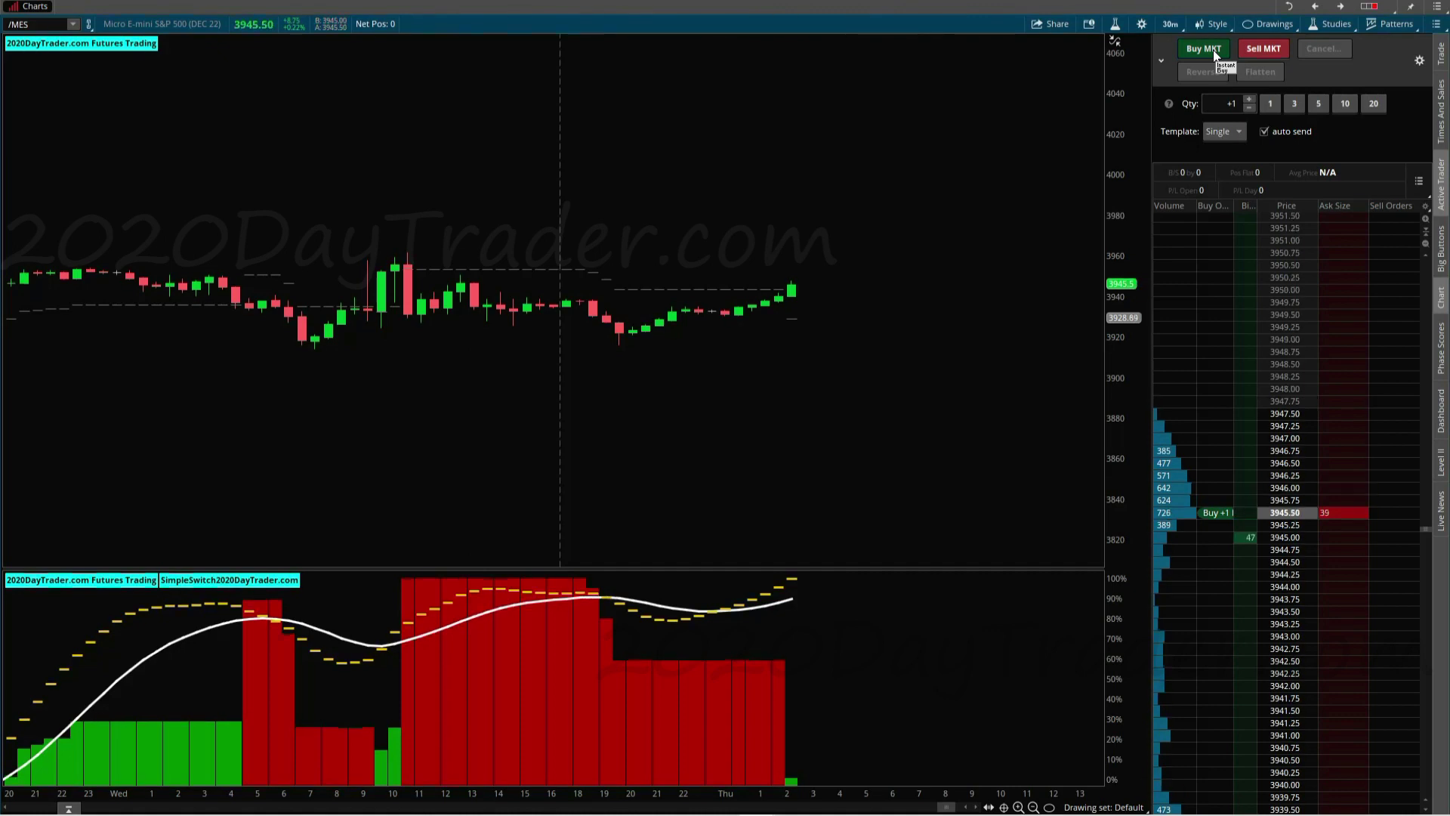
pyautogui.click(1214, 53)
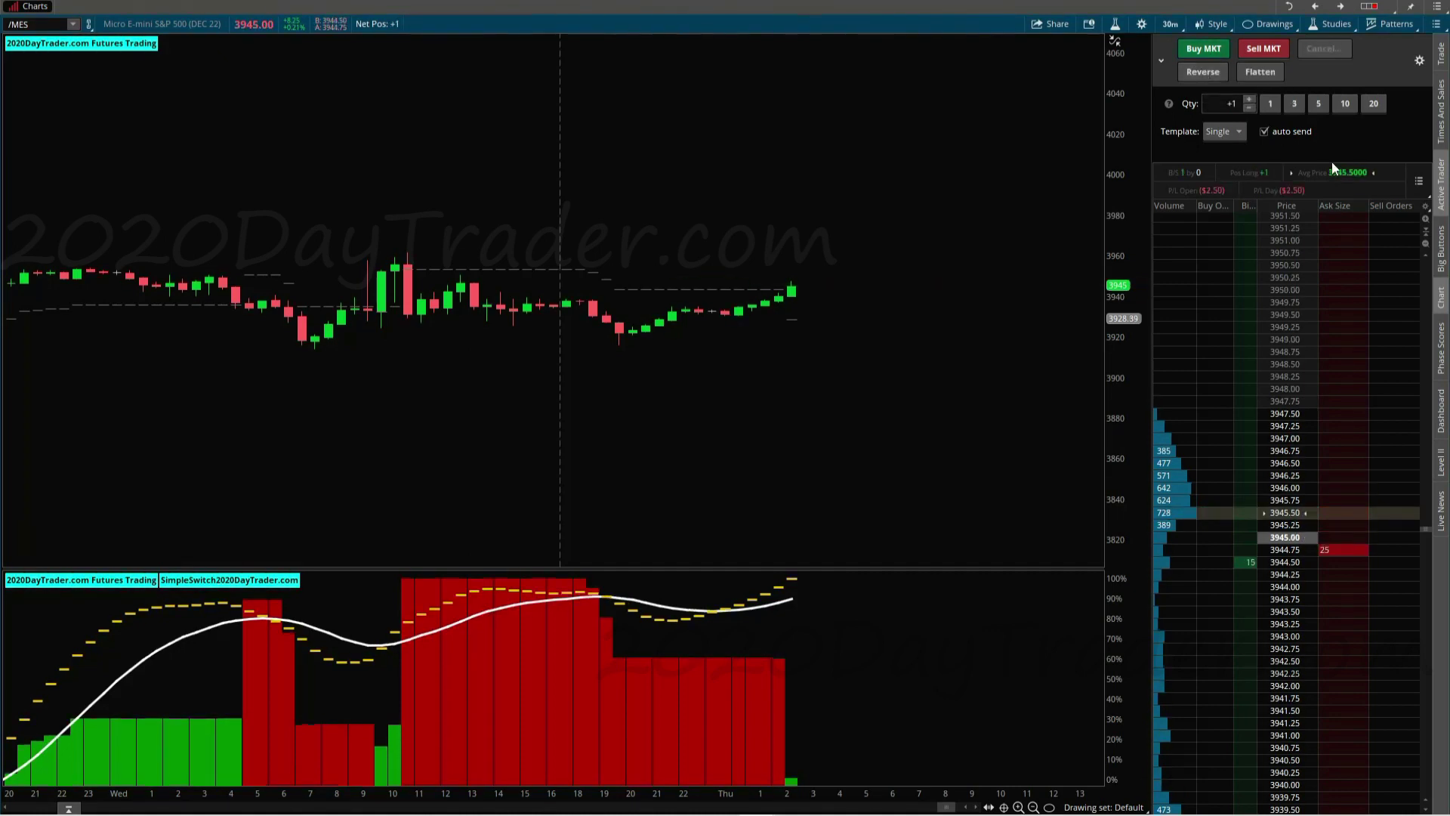
pyautogui.click(1344, 314)
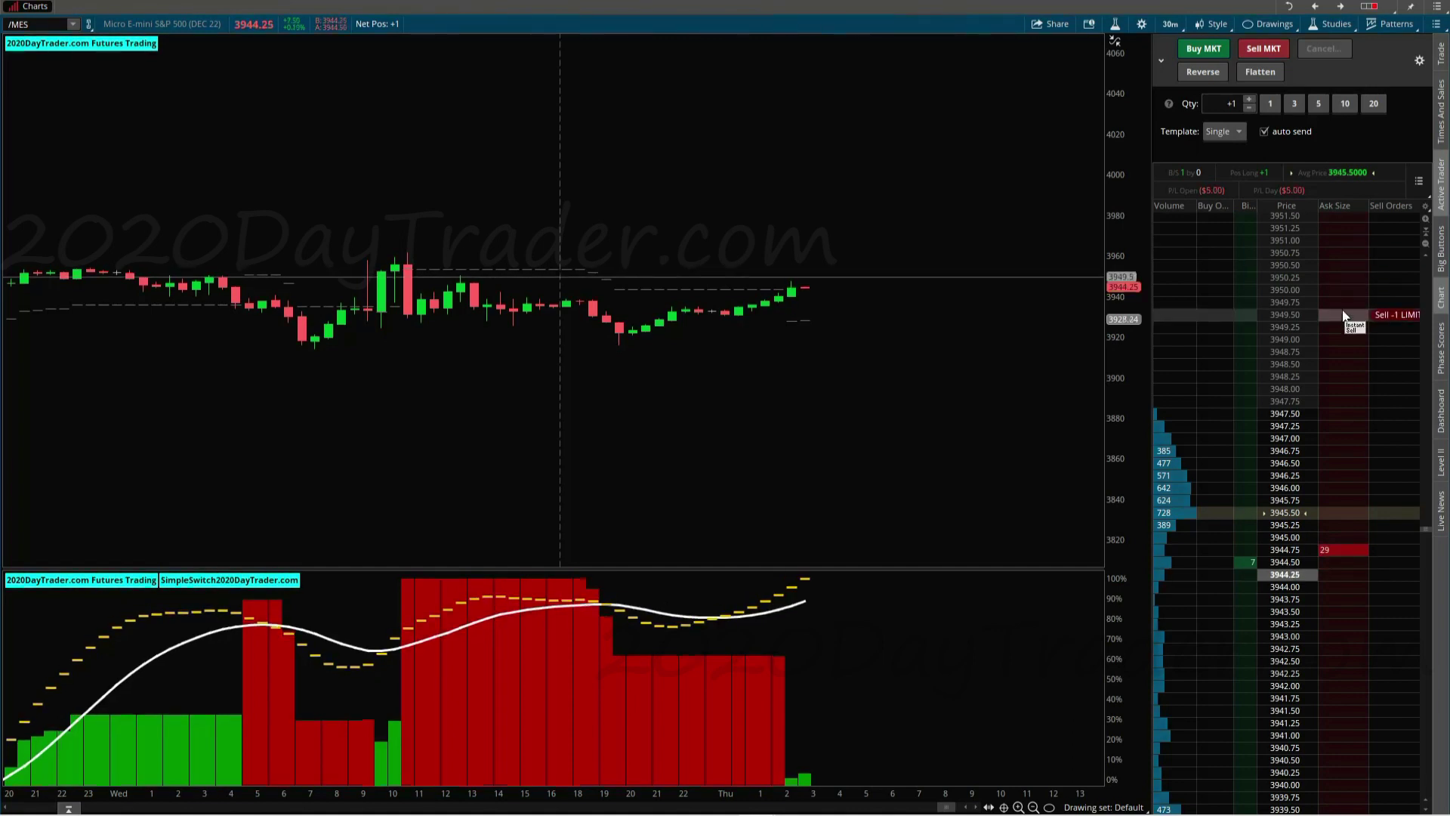
pyautogui.click(1369, 313)
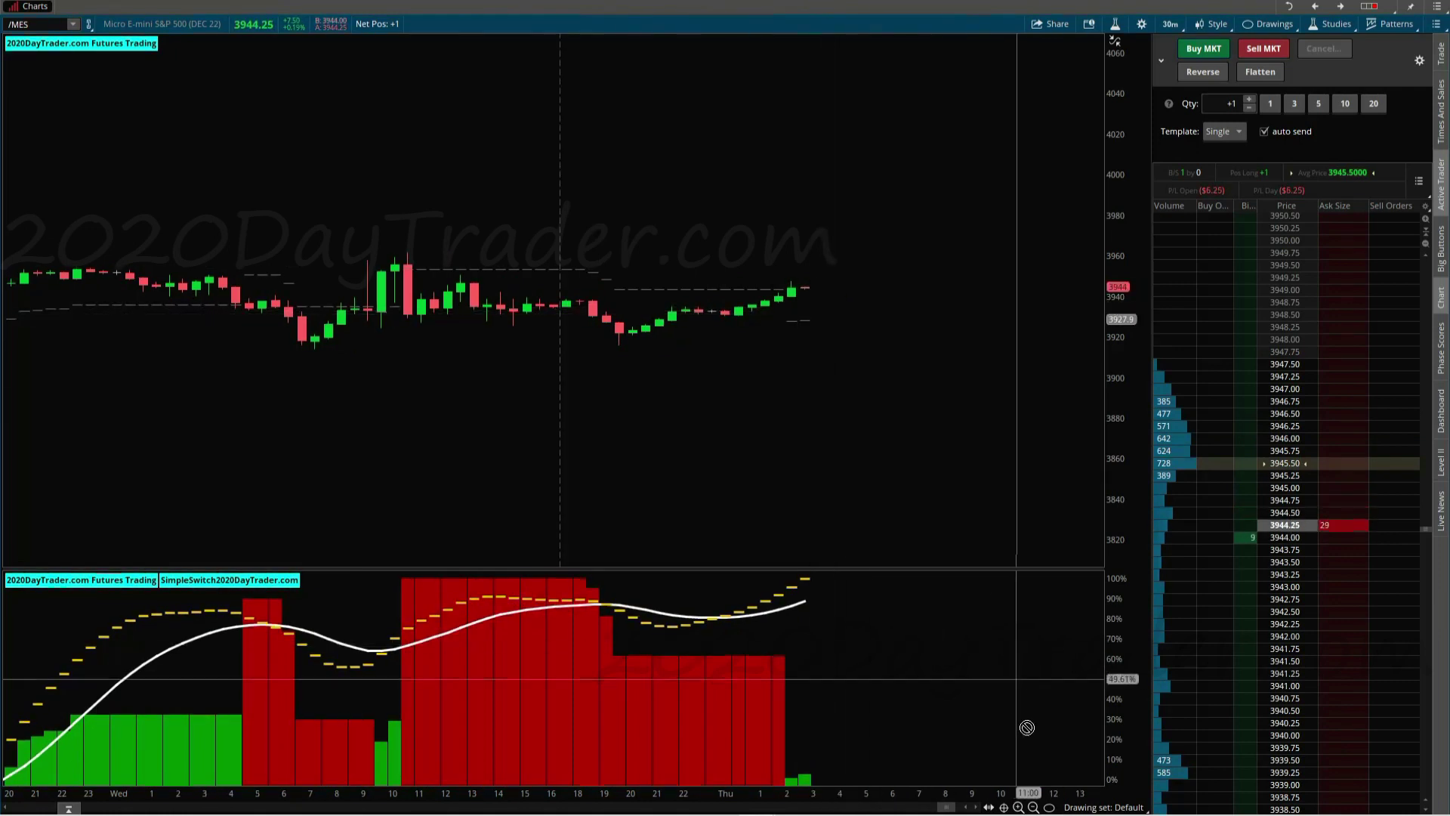
# - Draw a Fibonacci retracement from about 3927.3 beneath the latest candles up to about 3961.24, the height of Wednesday's high
pyautogui.moveTo(1055, 805)
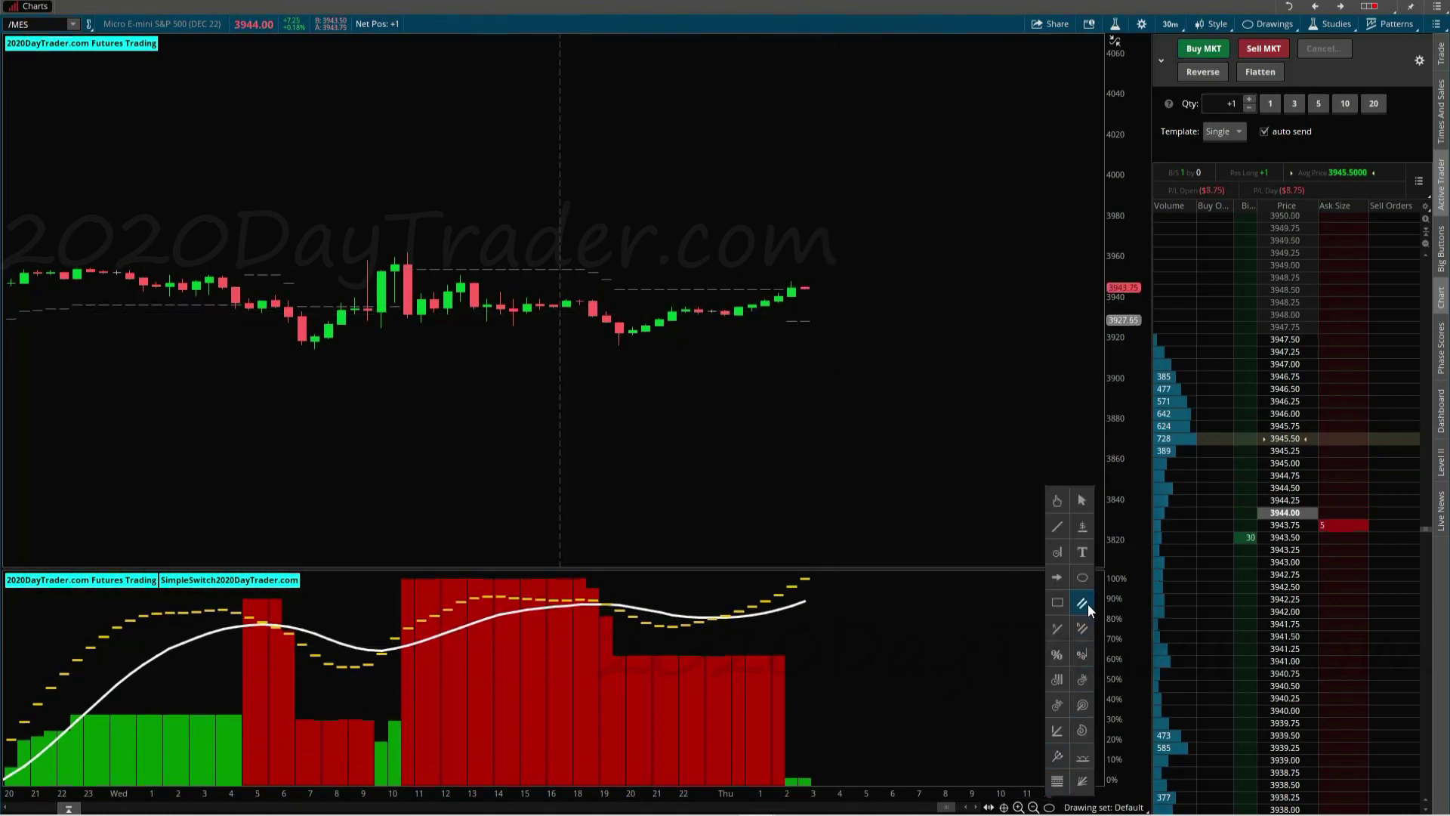
pyautogui.click(1065, 780)
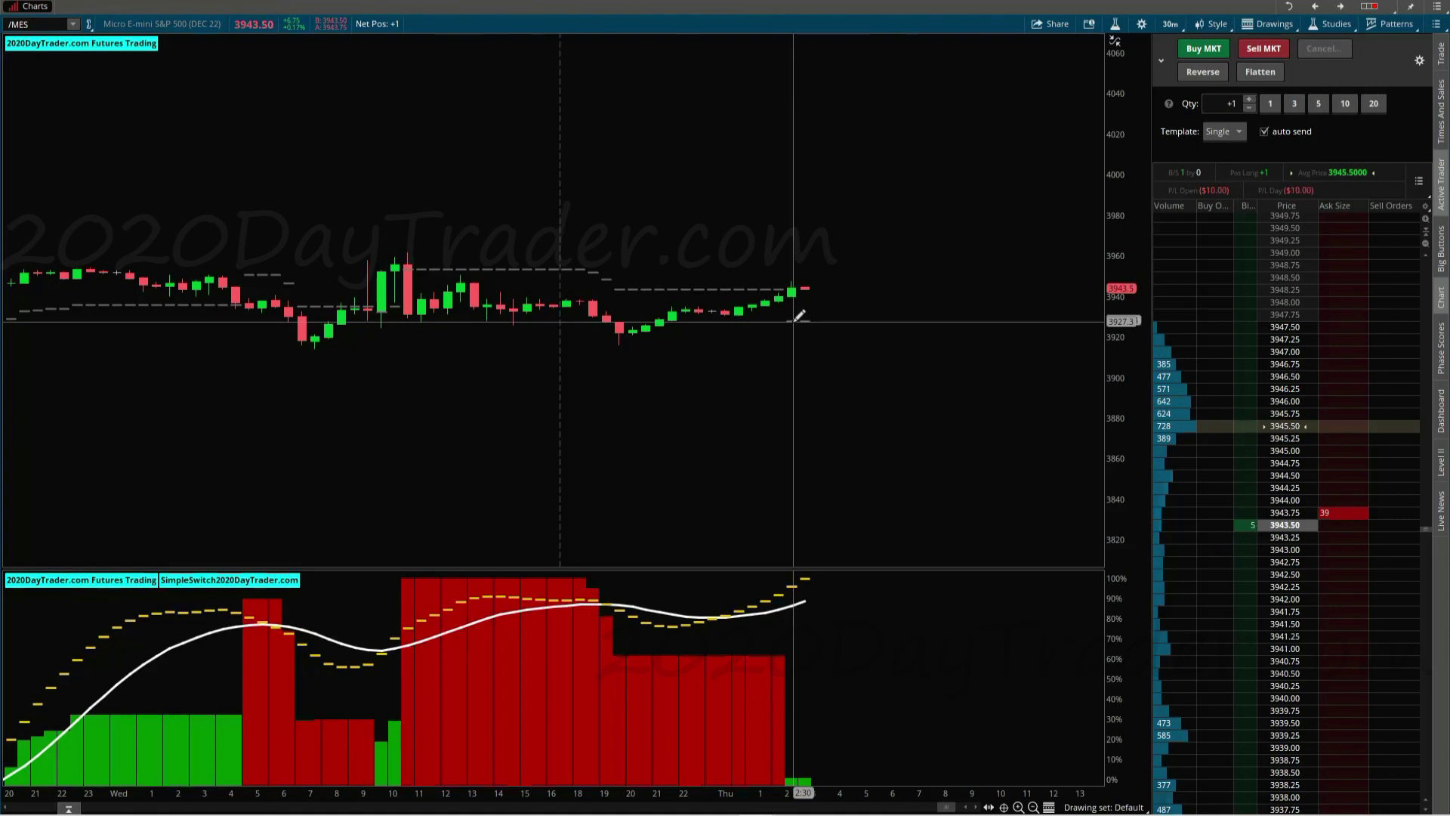
pyautogui.moveTo(793, 322); pyautogui.dragTo(931, 247)
pyautogui.scroll(10, 931, 247)
pyautogui.scroll(5, 932, 246)
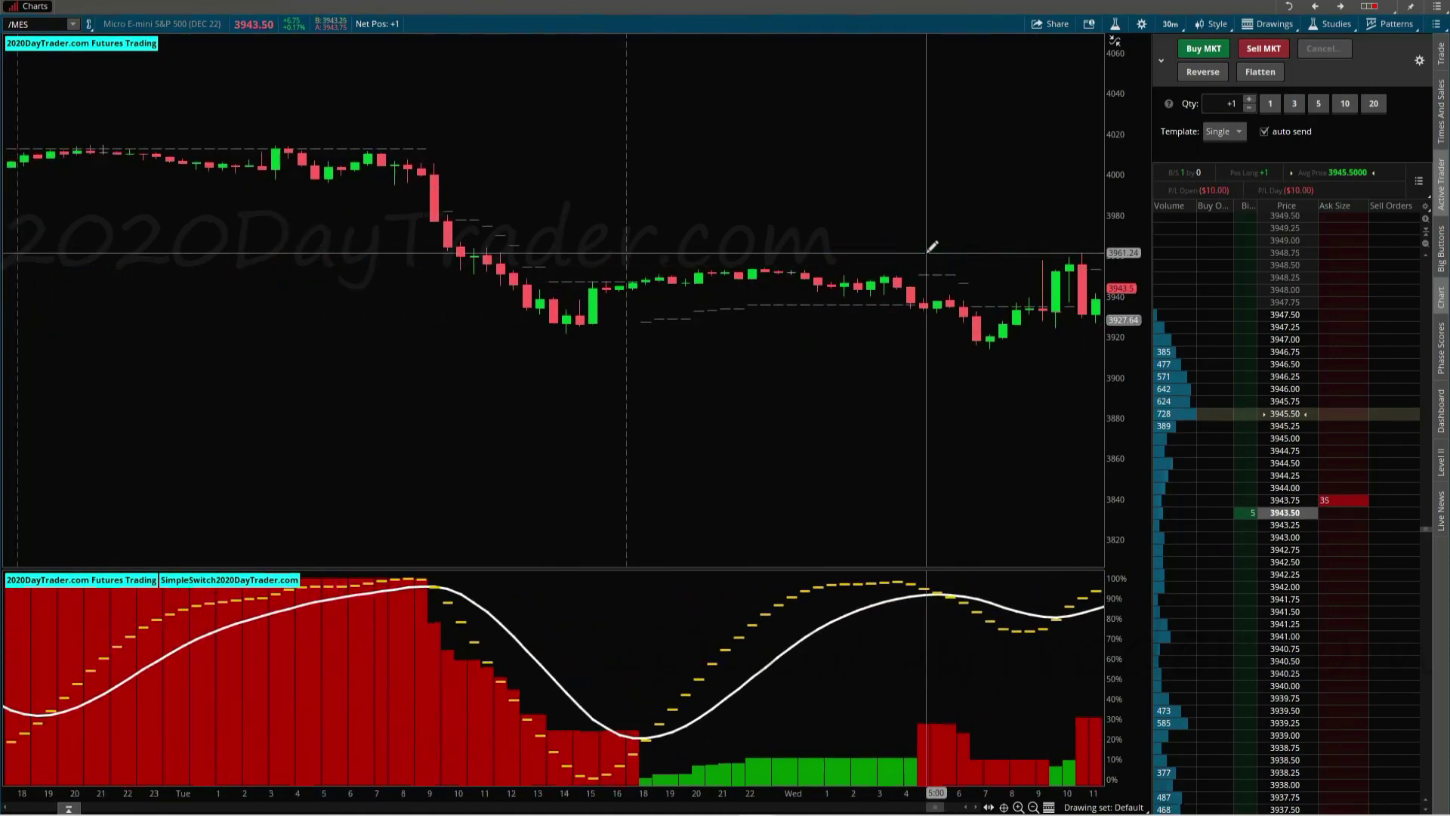
pyautogui.scroll(-10, 932, 246)
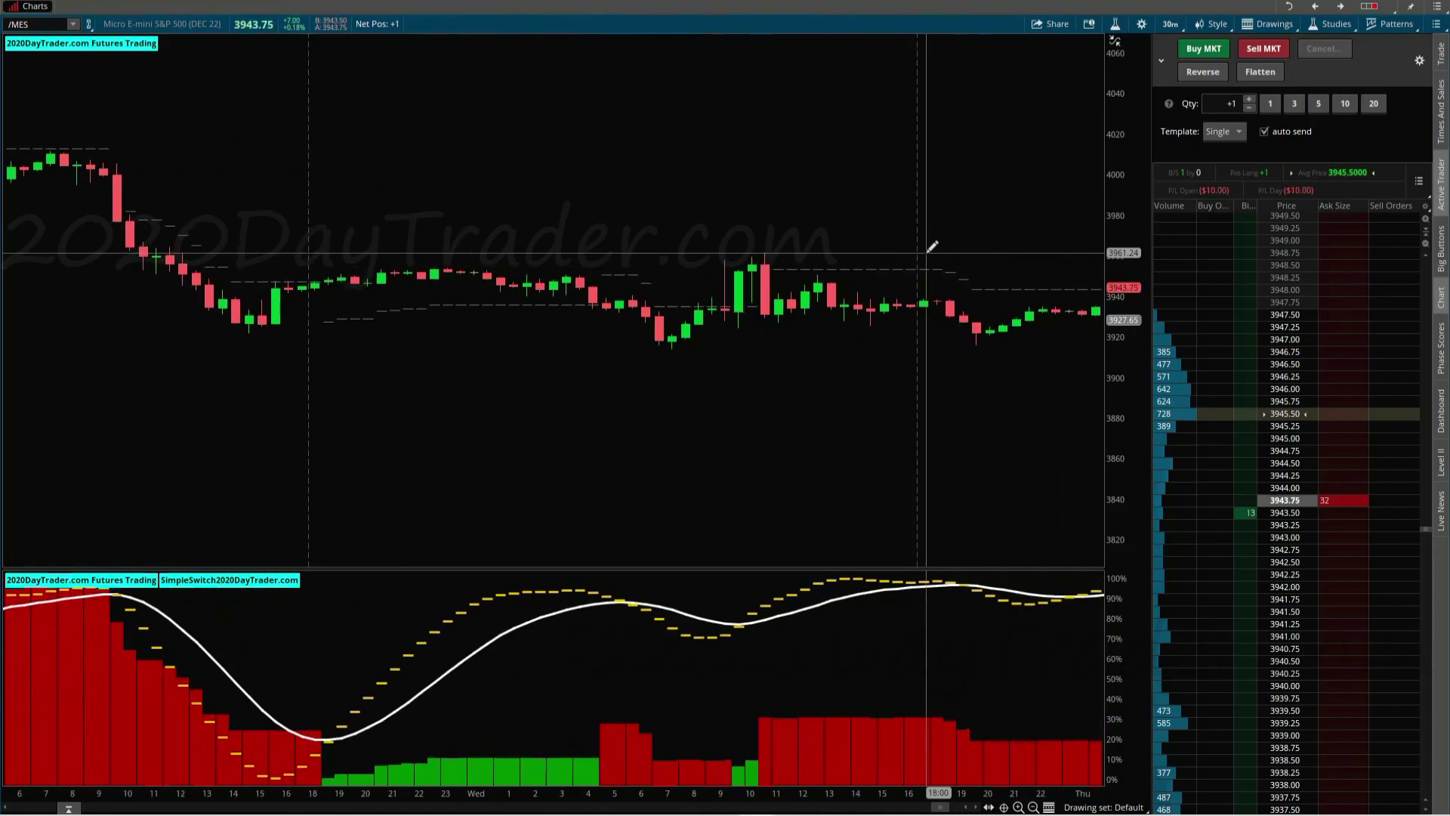
pyautogui.scroll(-1, 932, 246)
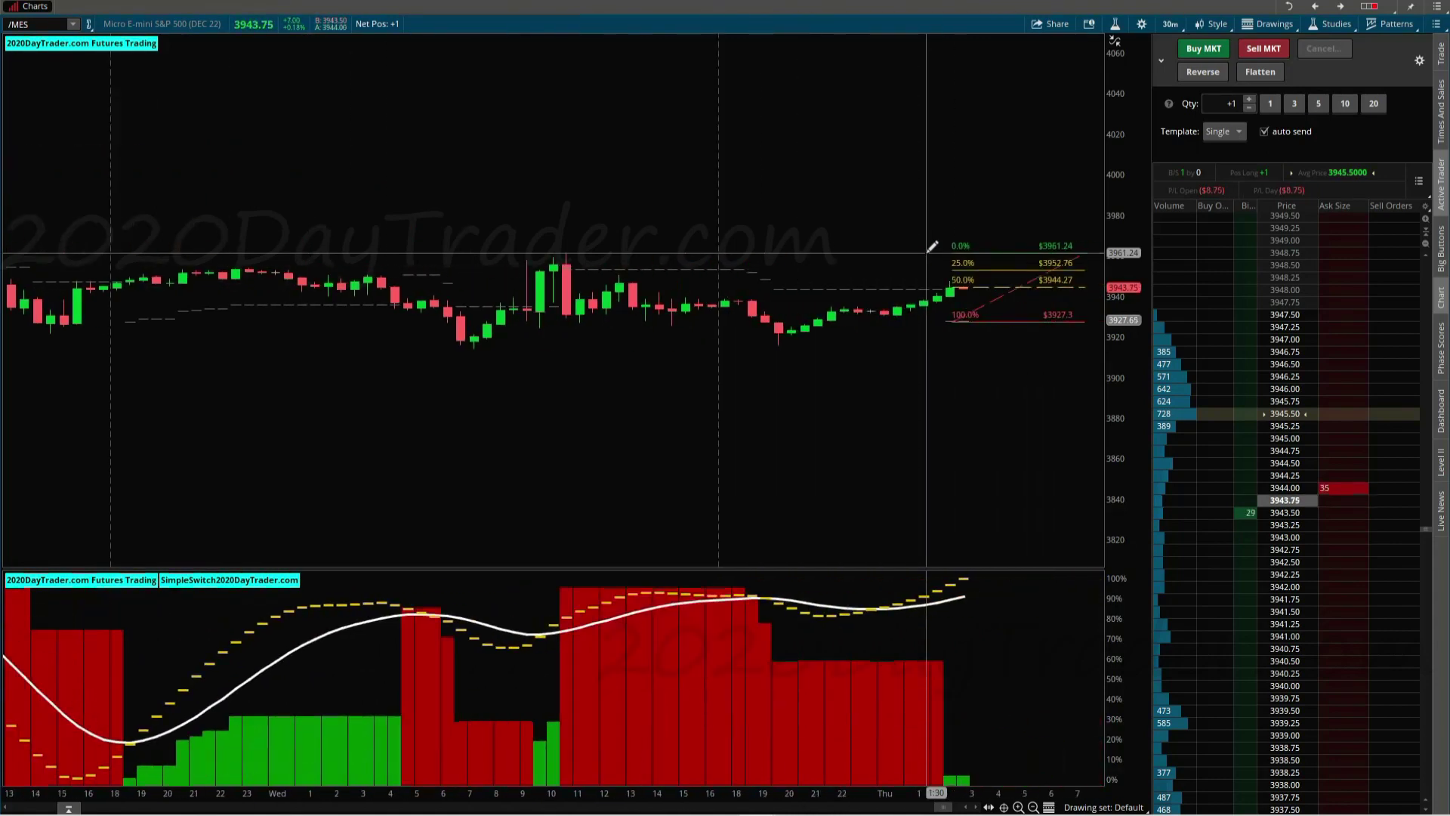
pyautogui.scroll(-3, 960, 280)
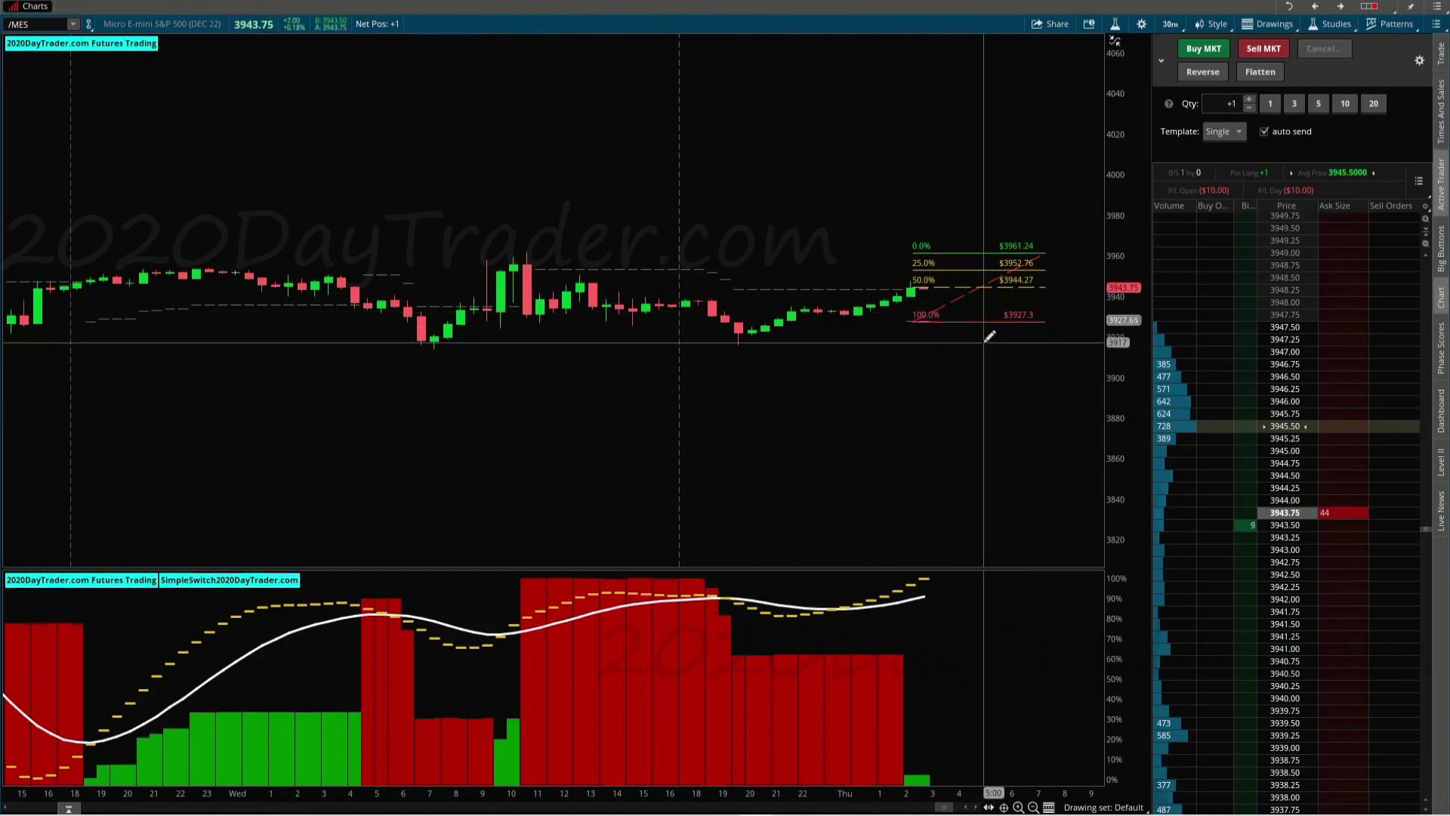
pyautogui.scroll(-4, 988, 324)
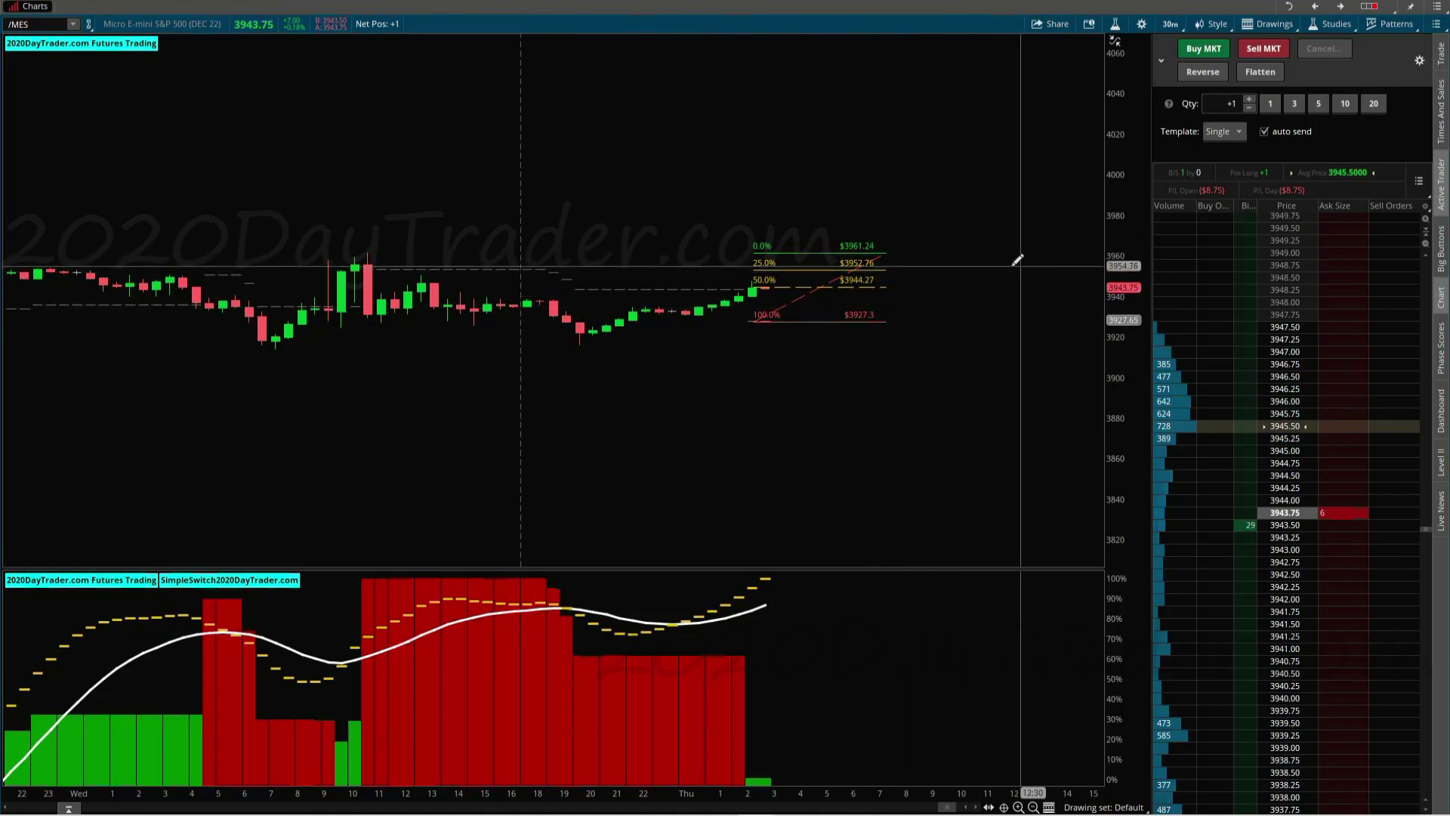
# - Set the order template to OCO with a stop offset of +50
pyautogui.click(1239, 130)
pyautogui.click(1211, 175)
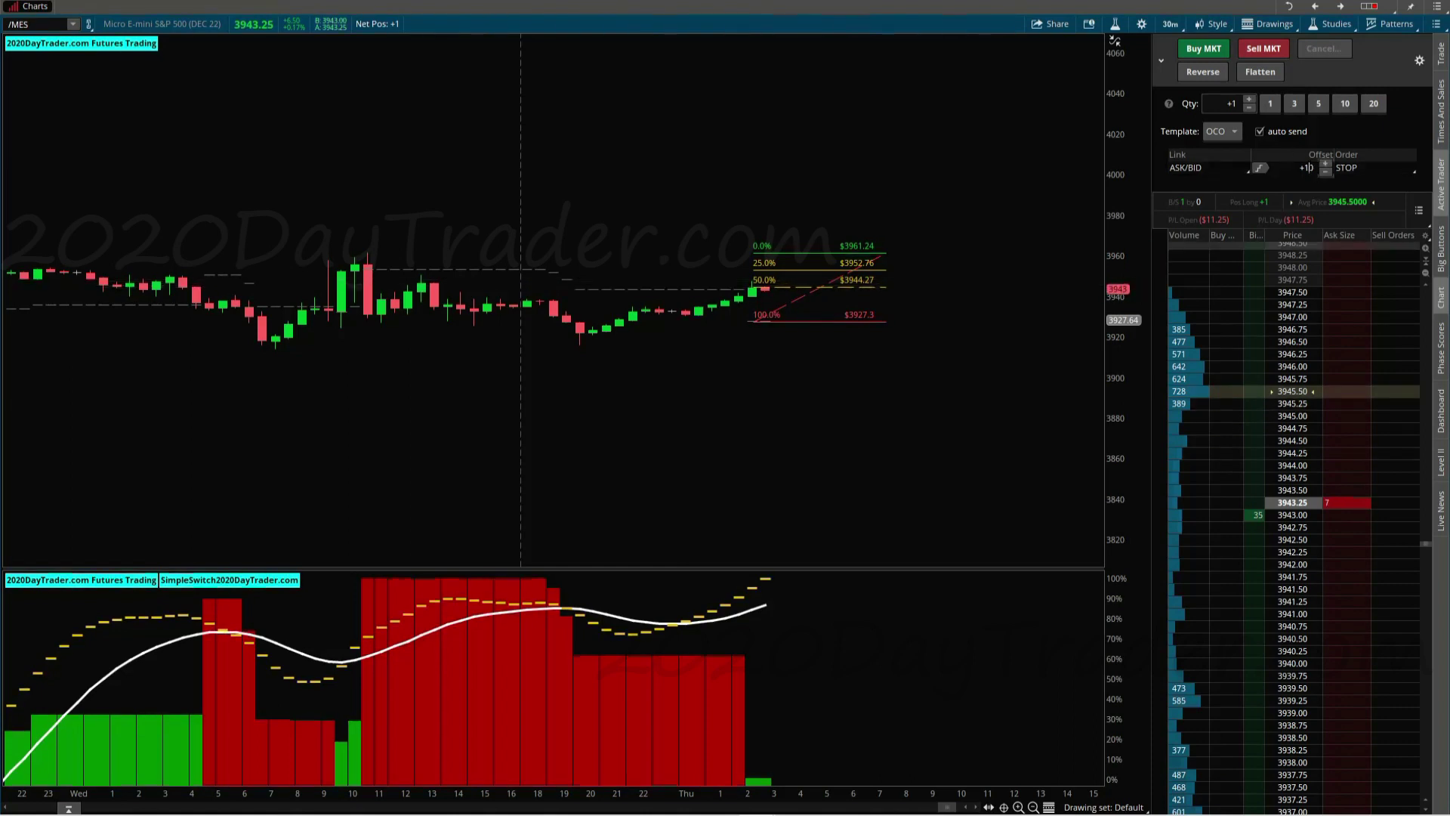
pyautogui.doubleClick(1308, 165)
pyautogui.write('5')
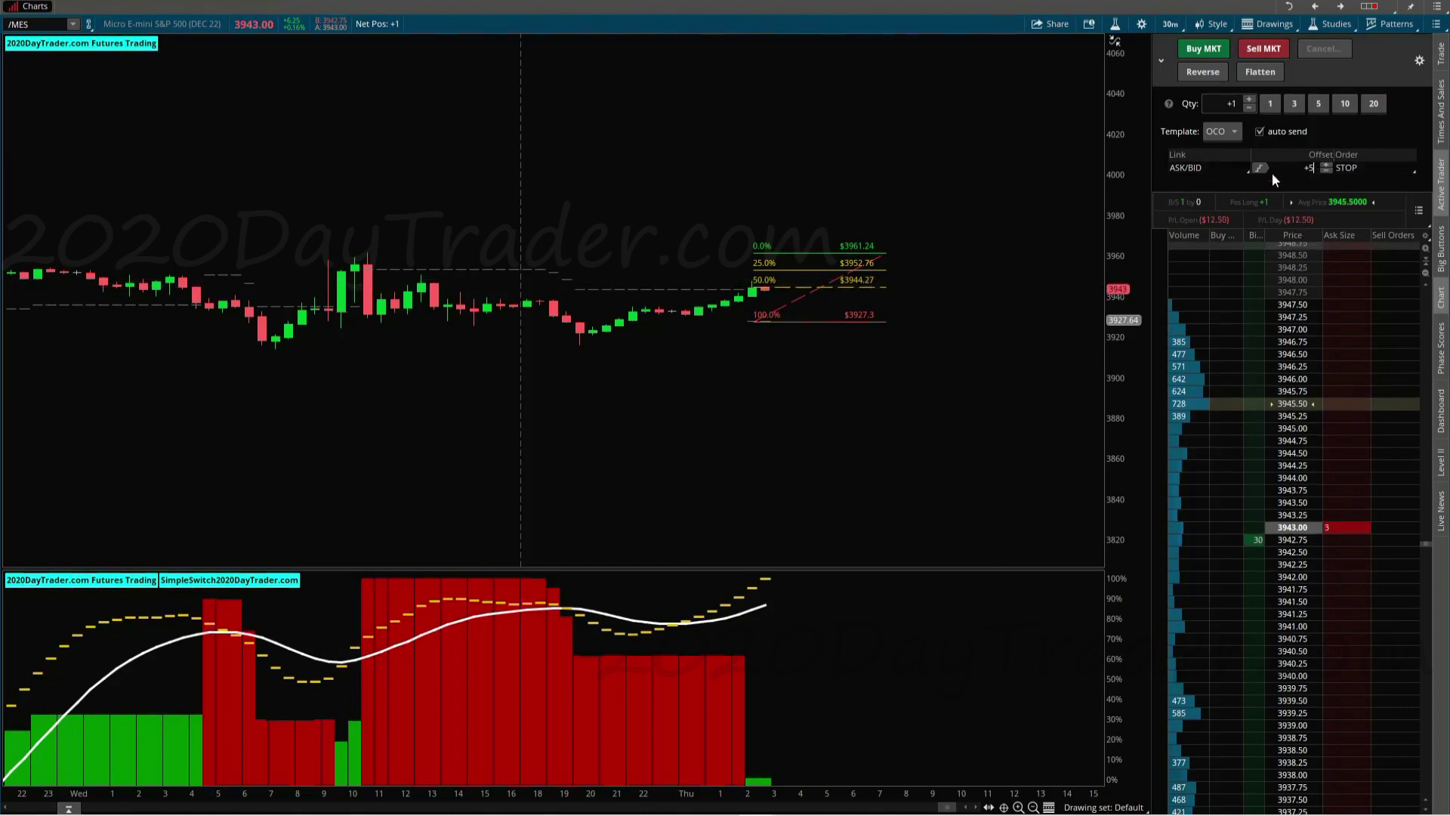
pyautogui.press('Return')
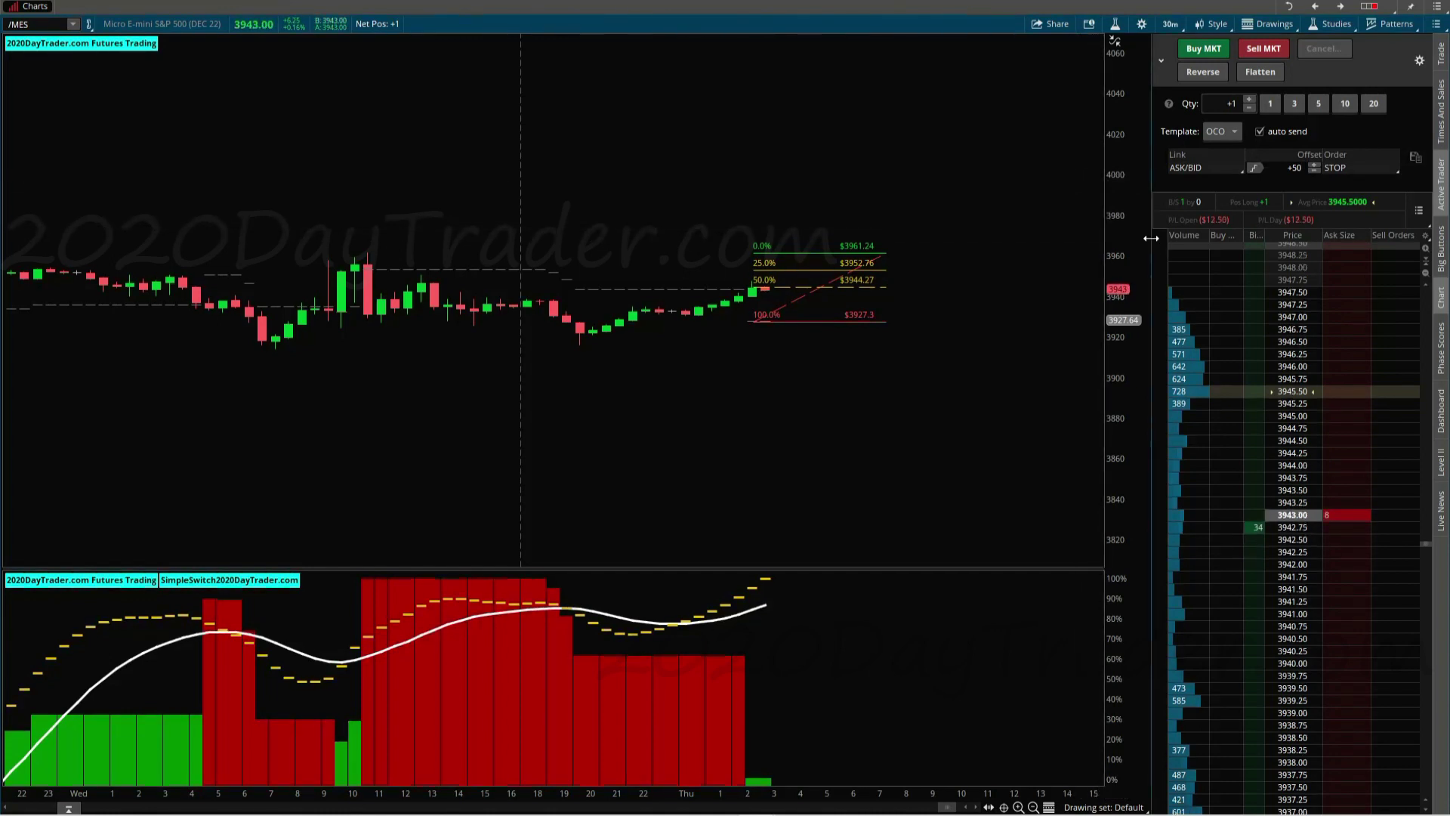
# - Widen the order ladder beside the chart and set the chart's price axis scaling to Auto
pyautogui.moveTo(1154, 238); pyautogui.dragTo(1029, 235)
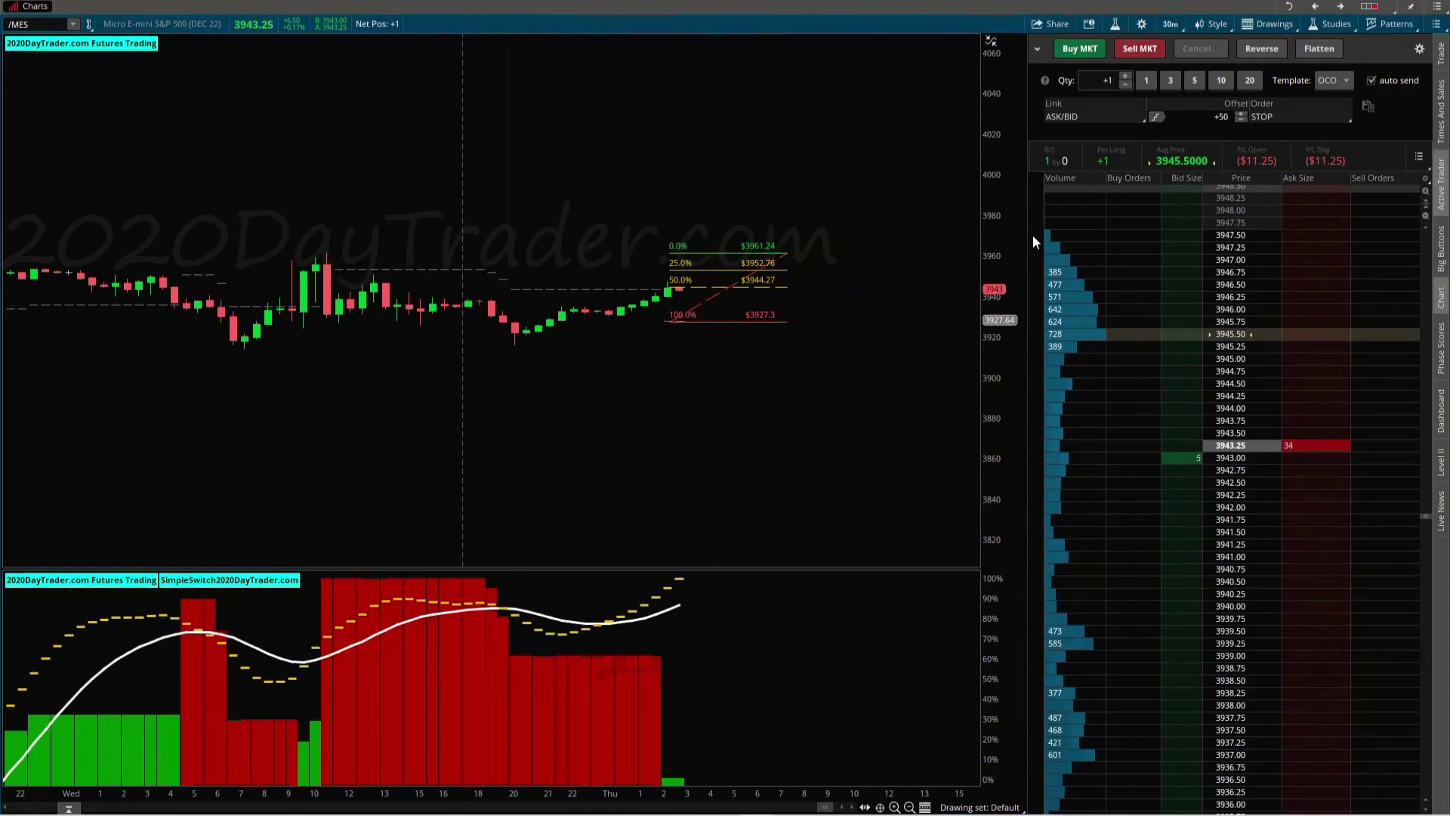
pyautogui.click(991, 41)
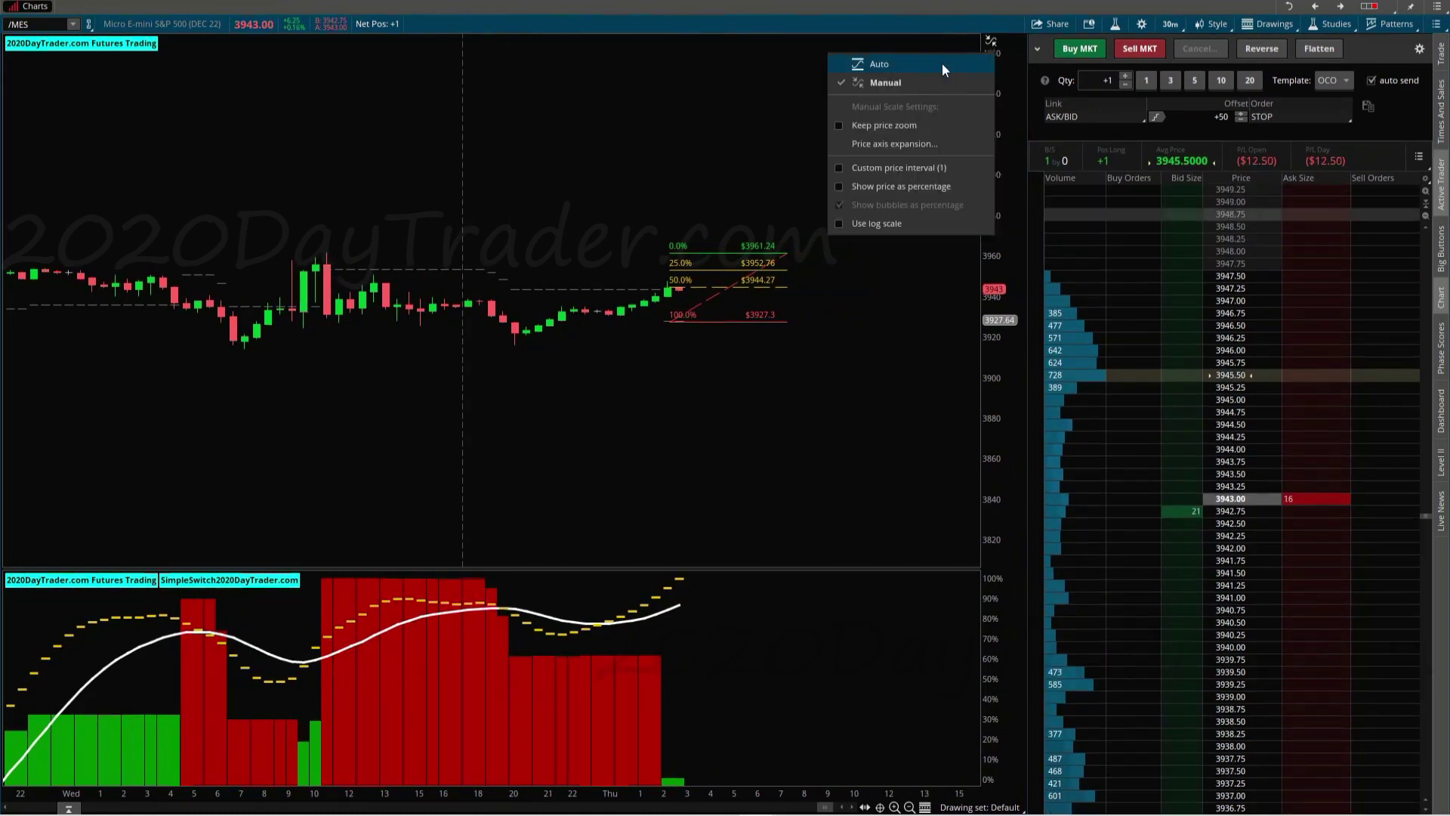
pyautogui.click(887, 64)
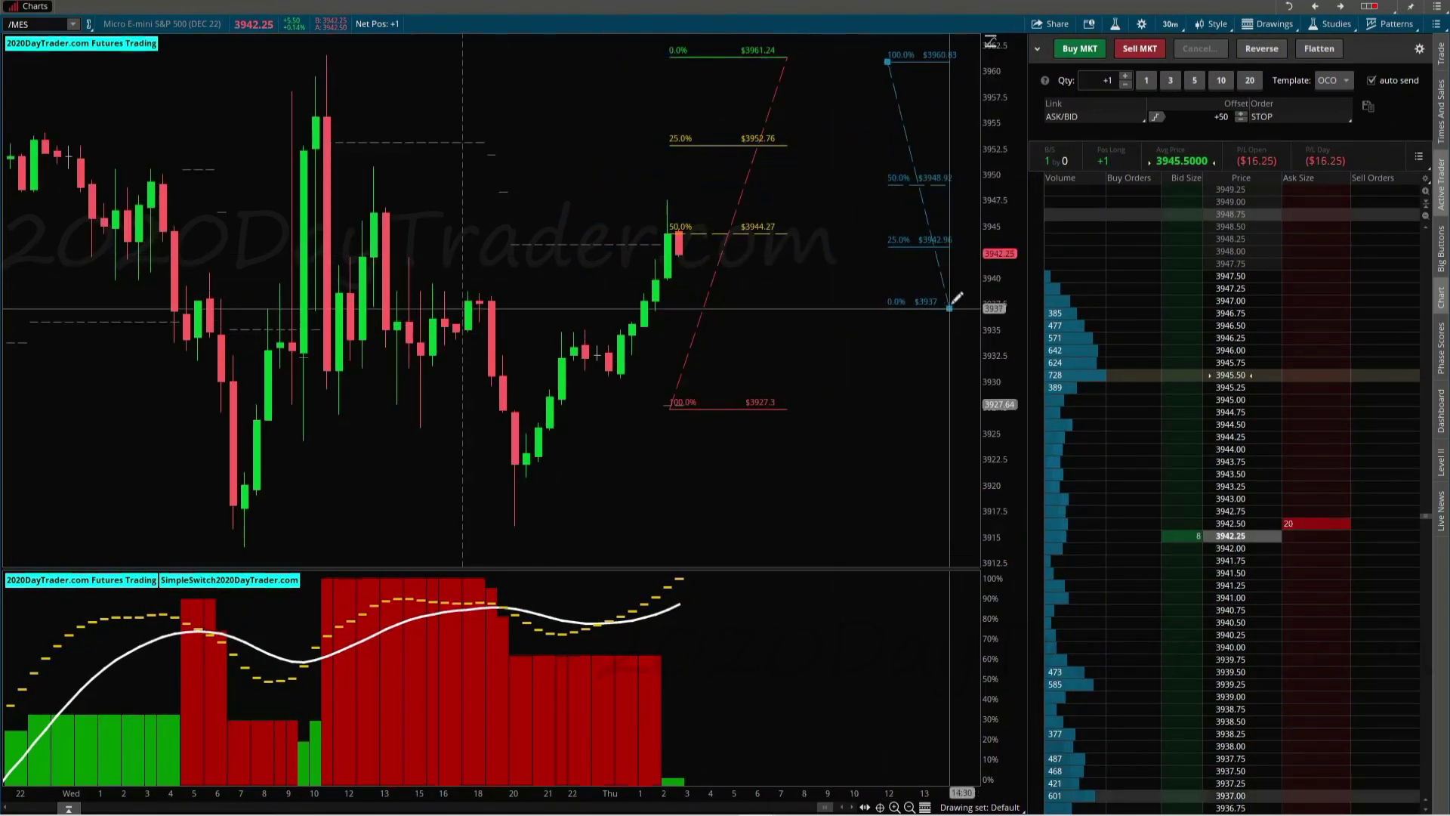
pyautogui.rightClick(955, 291)
pyautogui.click(899, 286)
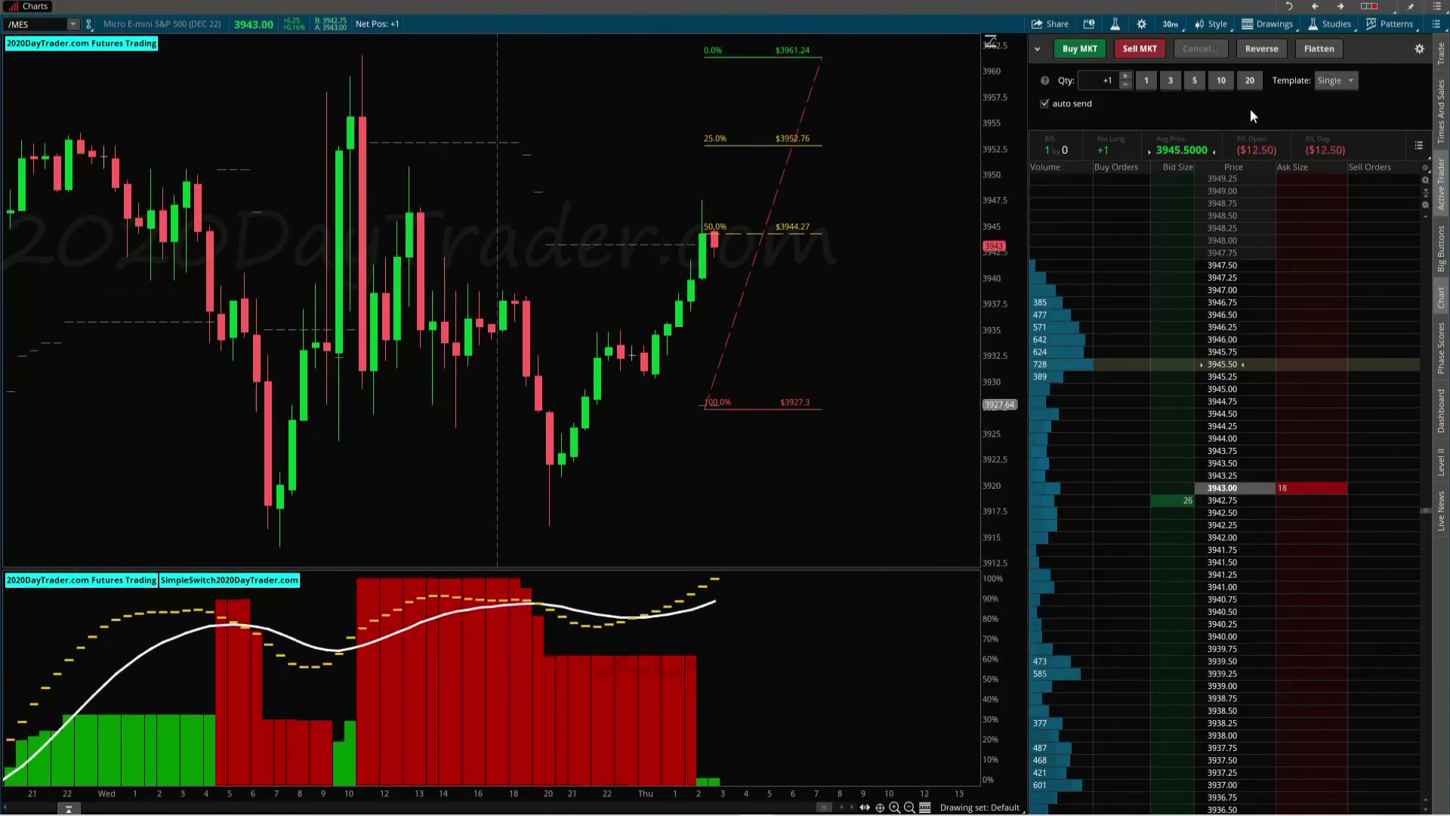
# - Reapply the OCO order template and give its stop order an offset of +50
pyautogui.click(1341, 83)
pyautogui.click(1313, 116)
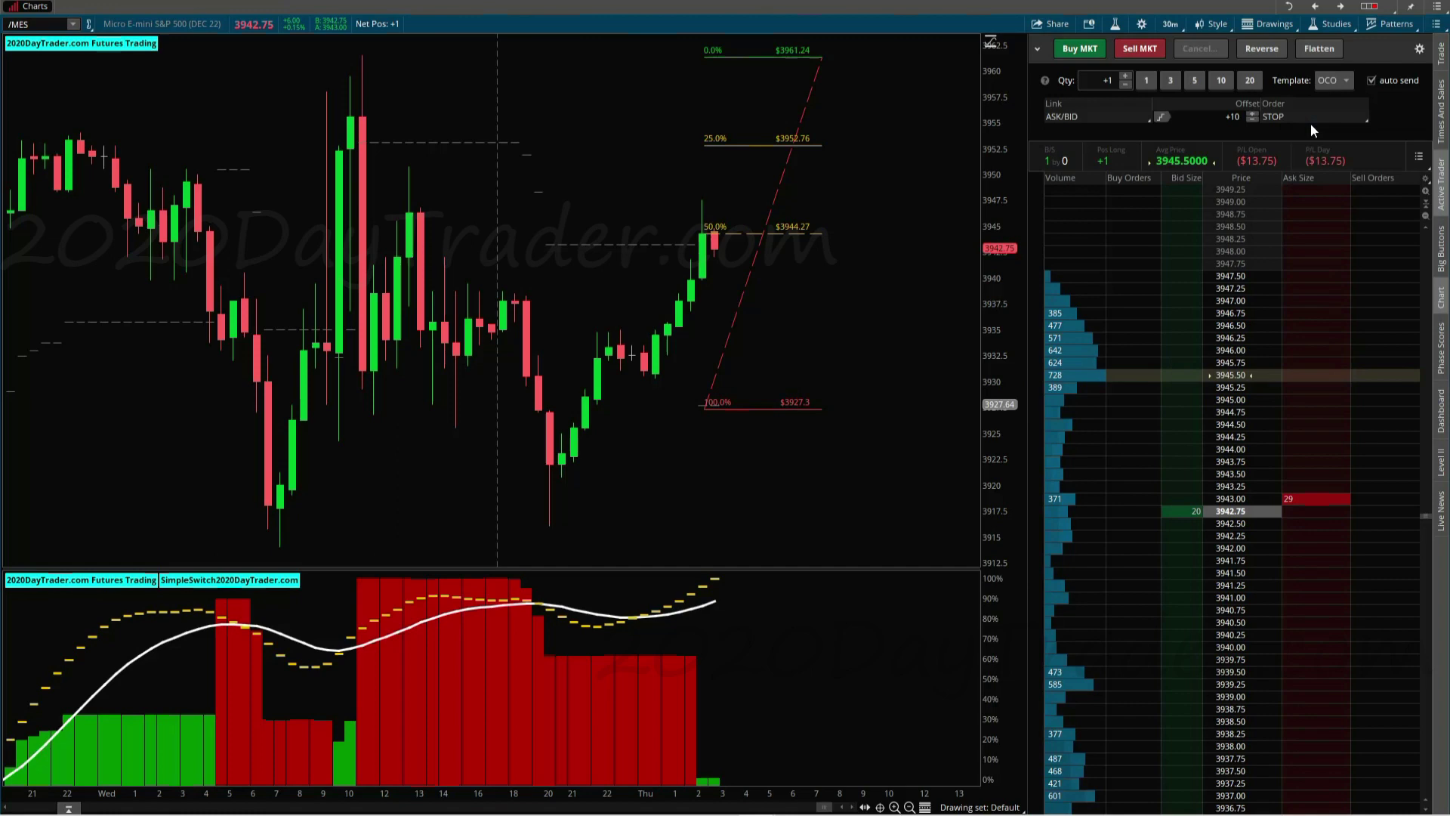
pyautogui.click(1252, 118)
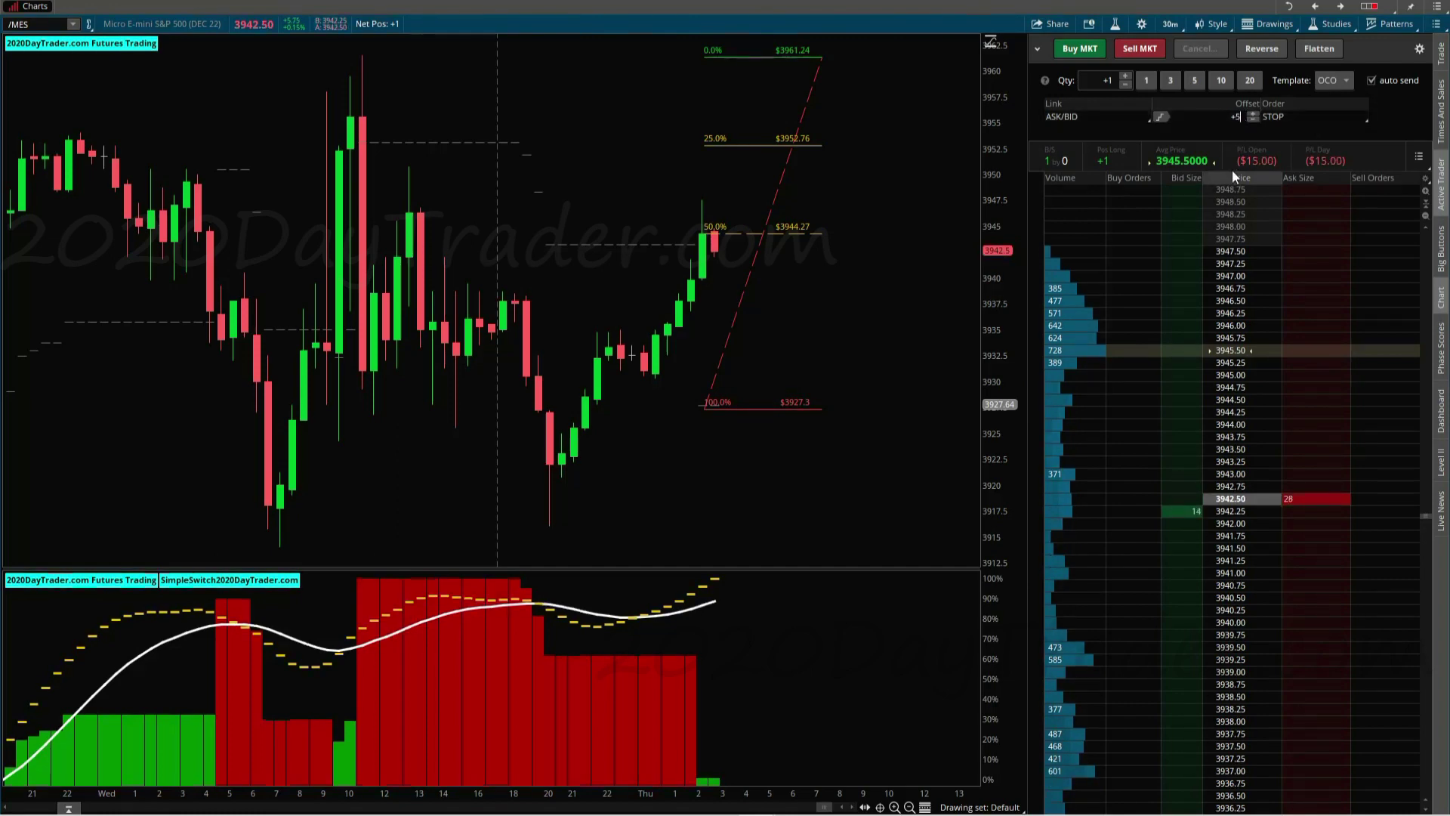
pyautogui.write('0')
pyautogui.press('Return')
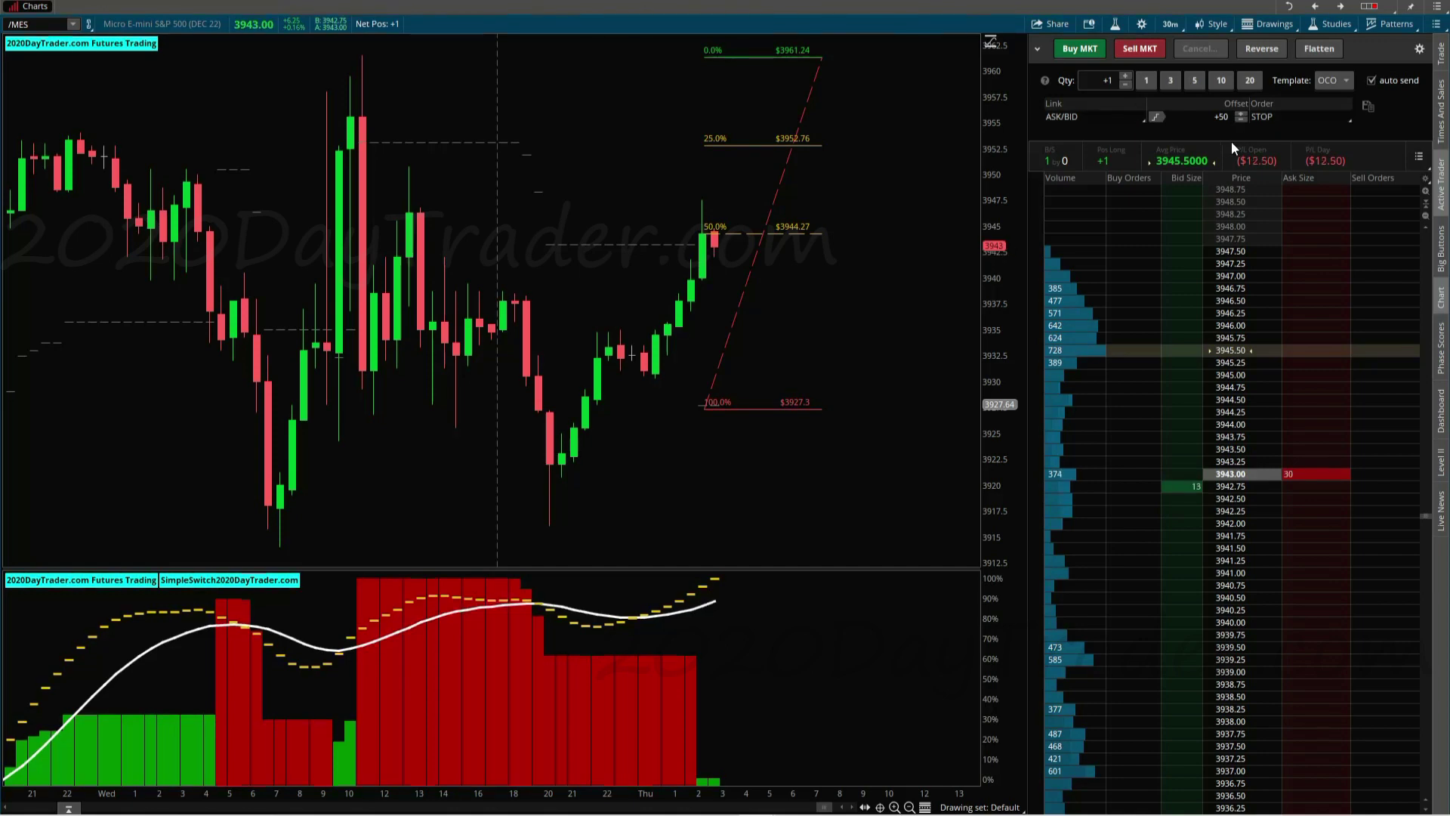
# - Place the OCO sell limit and stop orders for the open contract and move the limit up to about 3961, near the 0.0% Fibonacci level
pyautogui.moveTo(1189, 368)
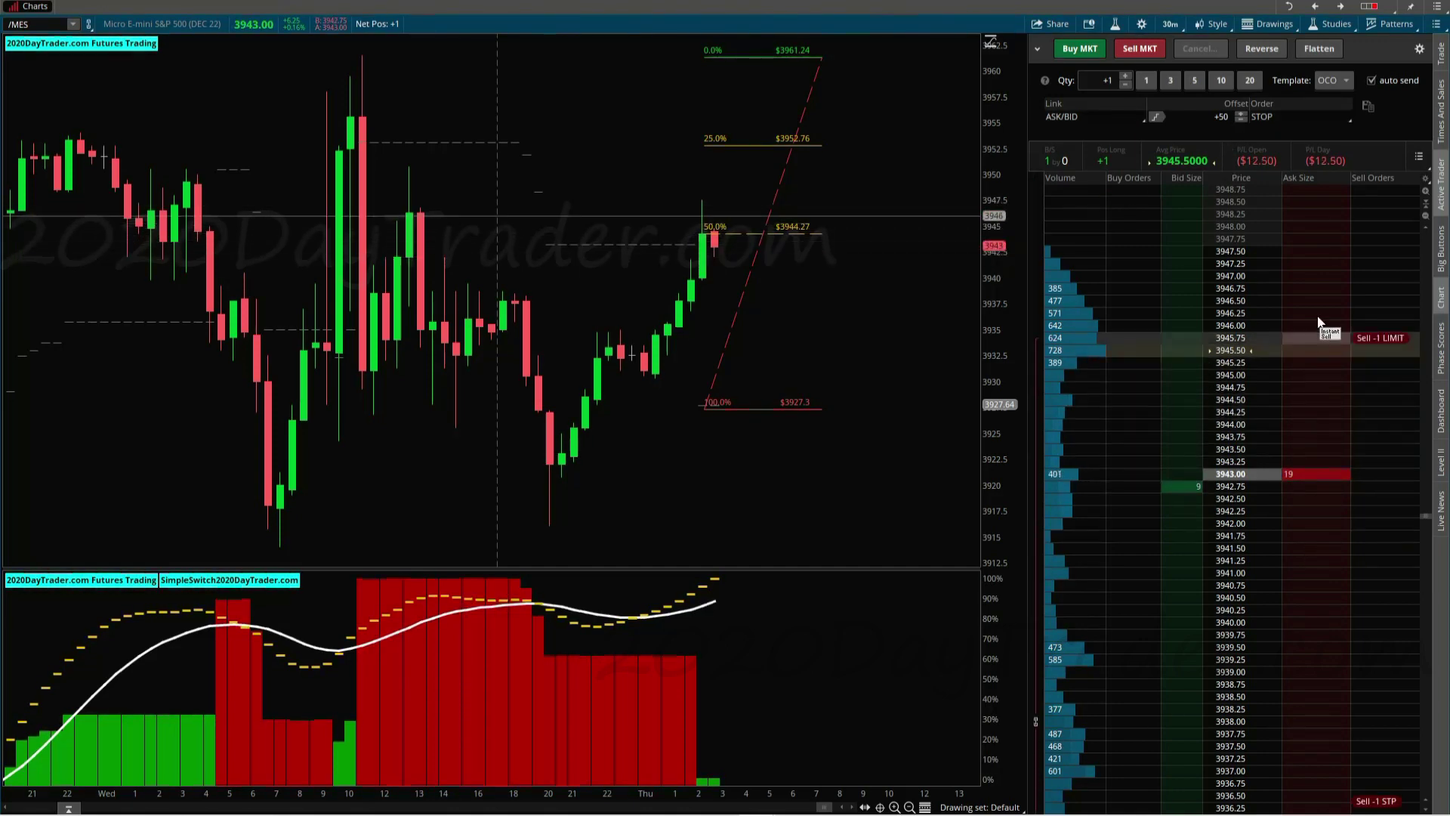
pyautogui.scroll(4, 1333, 286)
pyautogui.click(1332, 284)
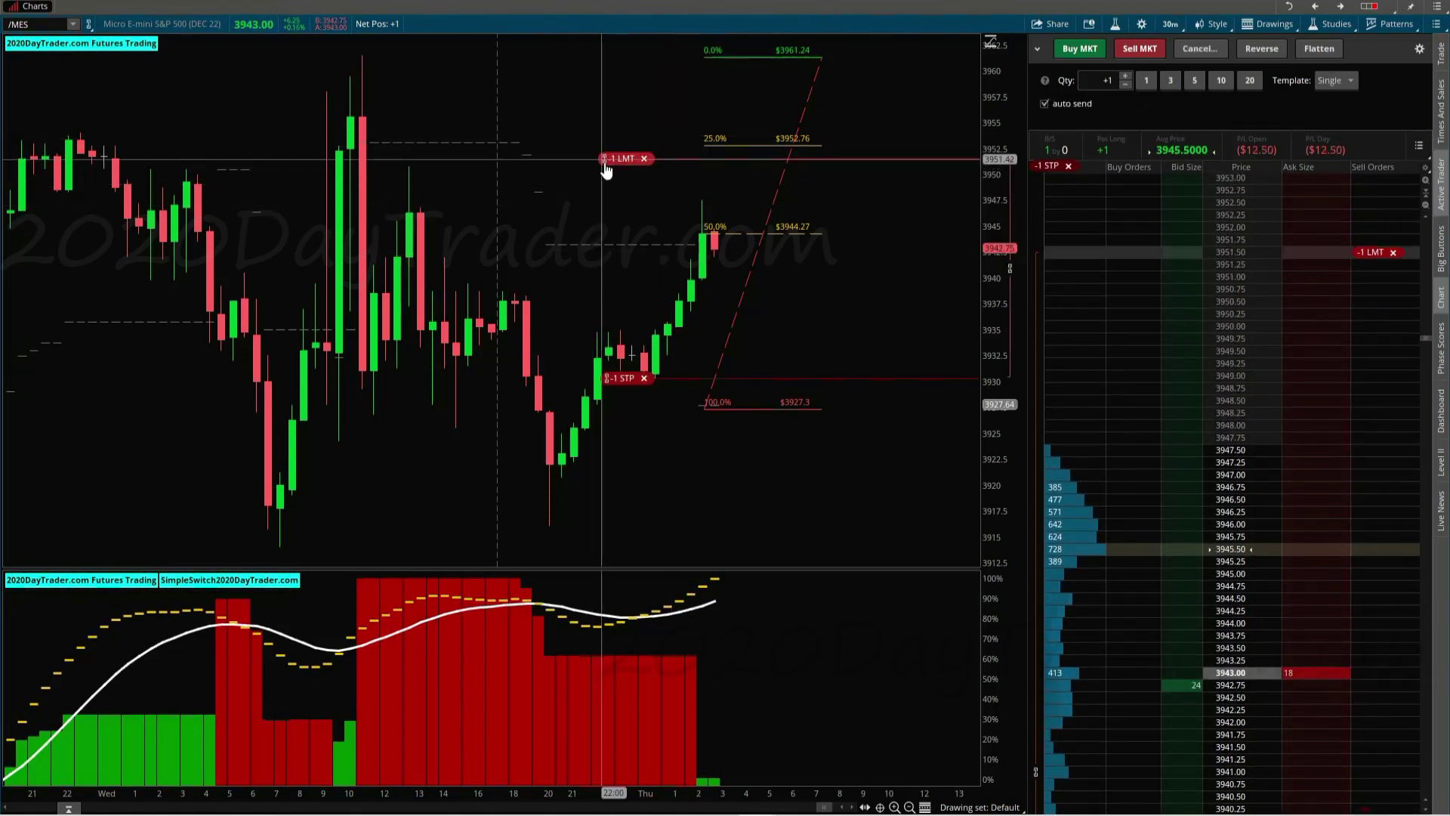
pyautogui.moveTo(624, 158); pyautogui.dragTo(627, 66)
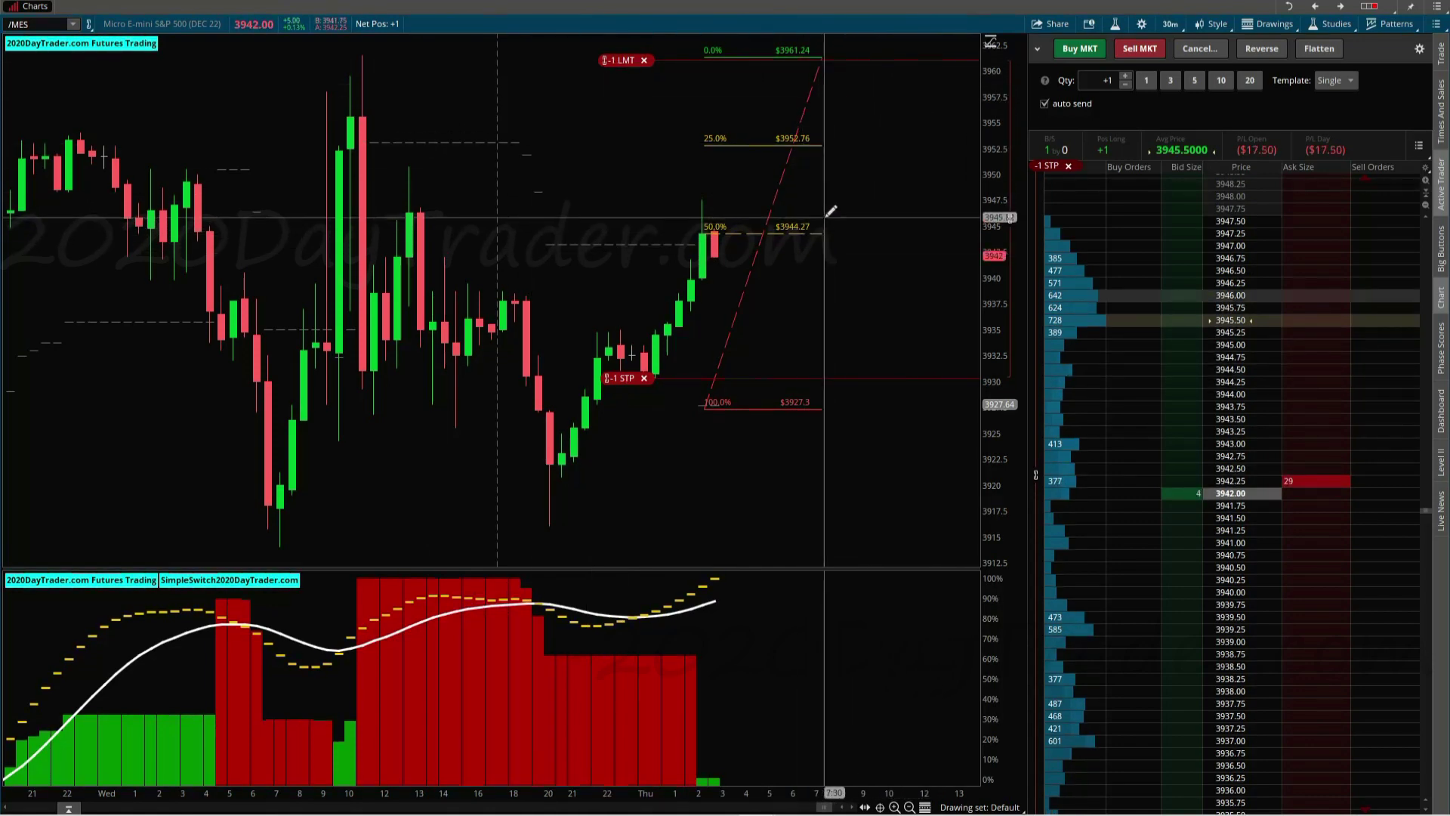
# - Lower the sell limit order to about 3960.5 and the stop order to about 3927, near the 100.0% Fibonacci level
pyautogui.moveTo(618, 60); pyautogui.dragTo(616, 73)
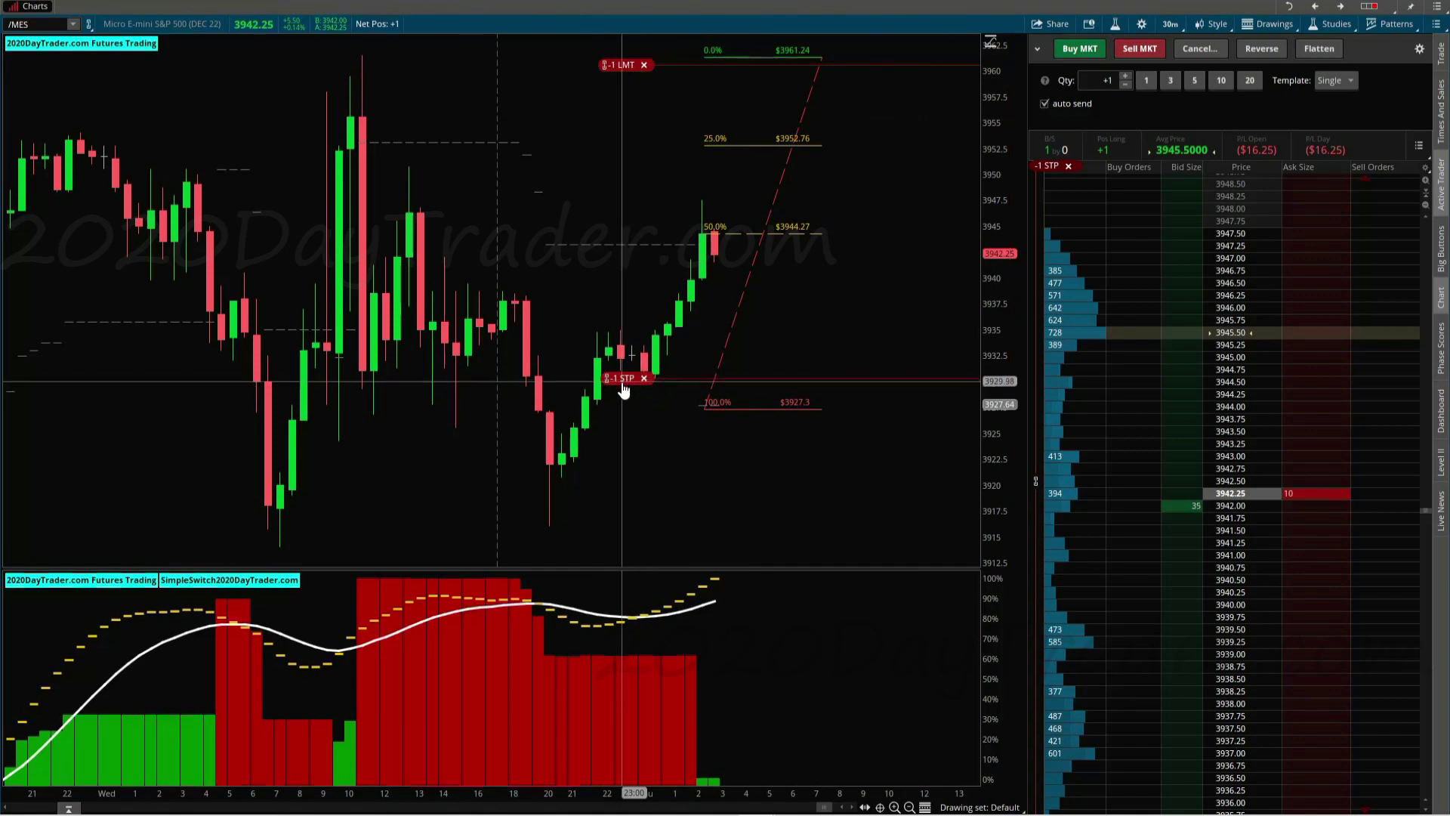
pyautogui.moveTo(623, 379); pyautogui.dragTo(623, 420)
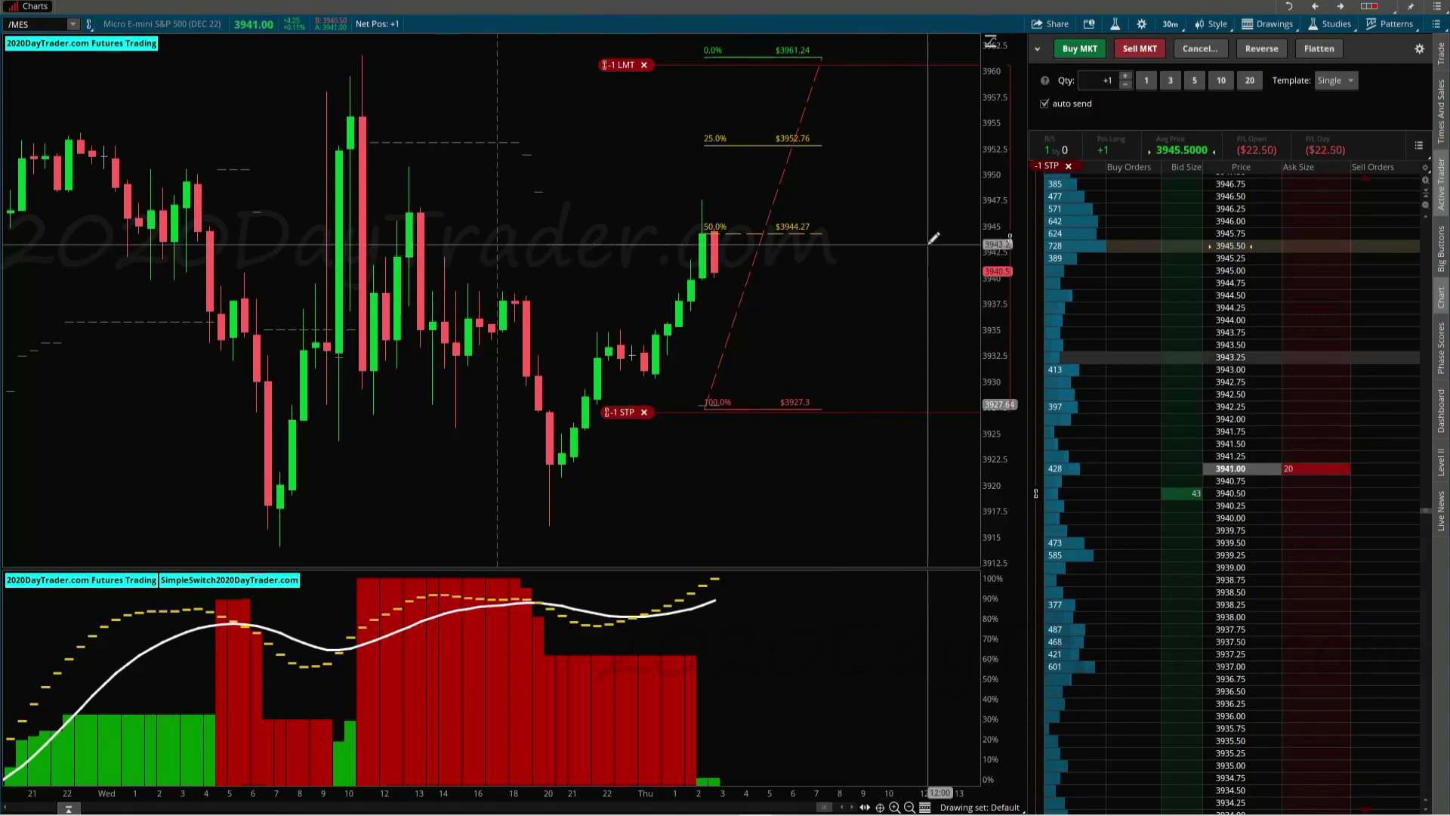
# - Switch to the Excel Futures Trade Log and enter exit 3927.25 and max risk 18.25 for the 12/8/2022 MES trade
pyautogui.hotkey('alt', 'Tab')
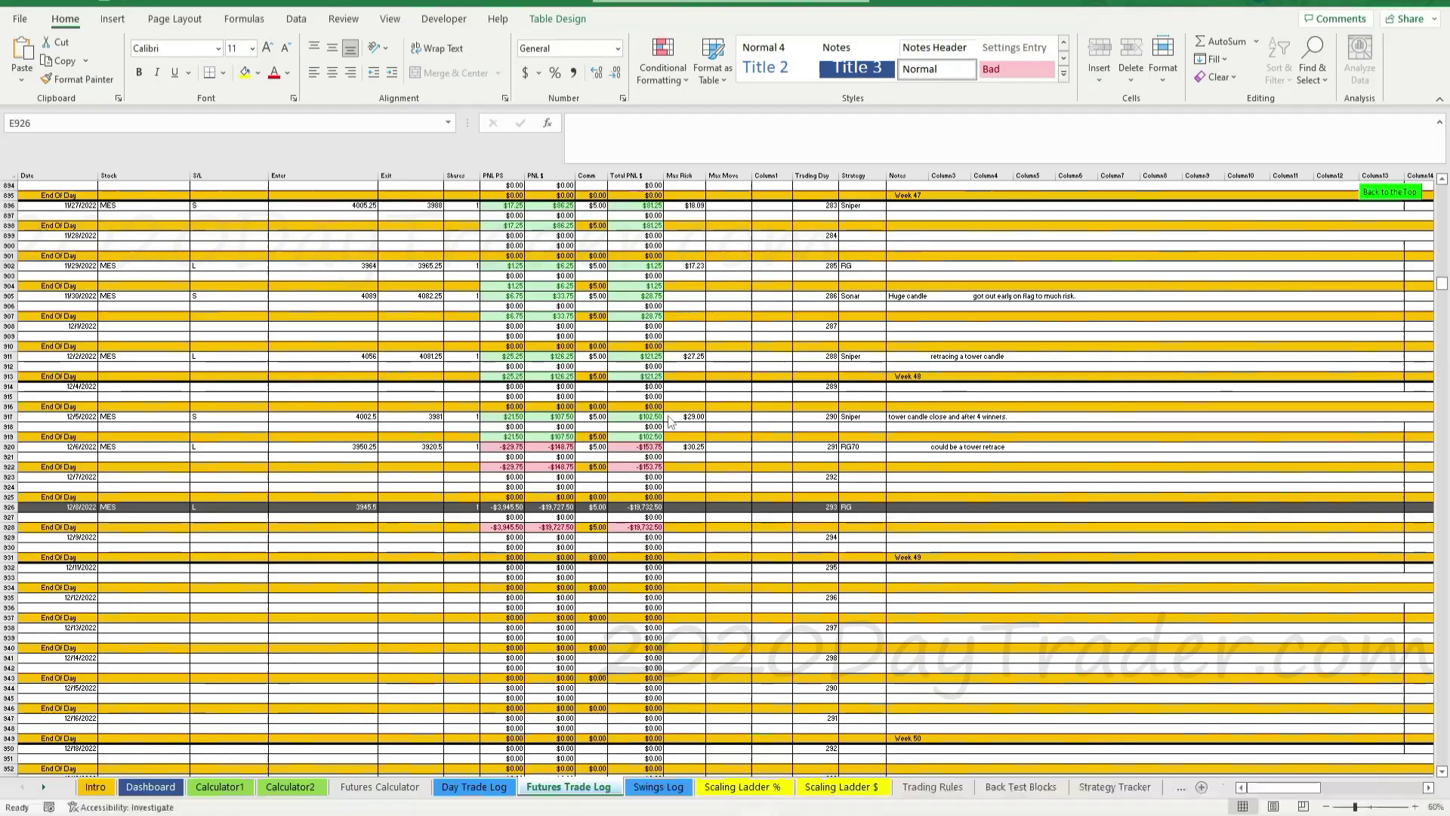
pyautogui.click(412, 509)
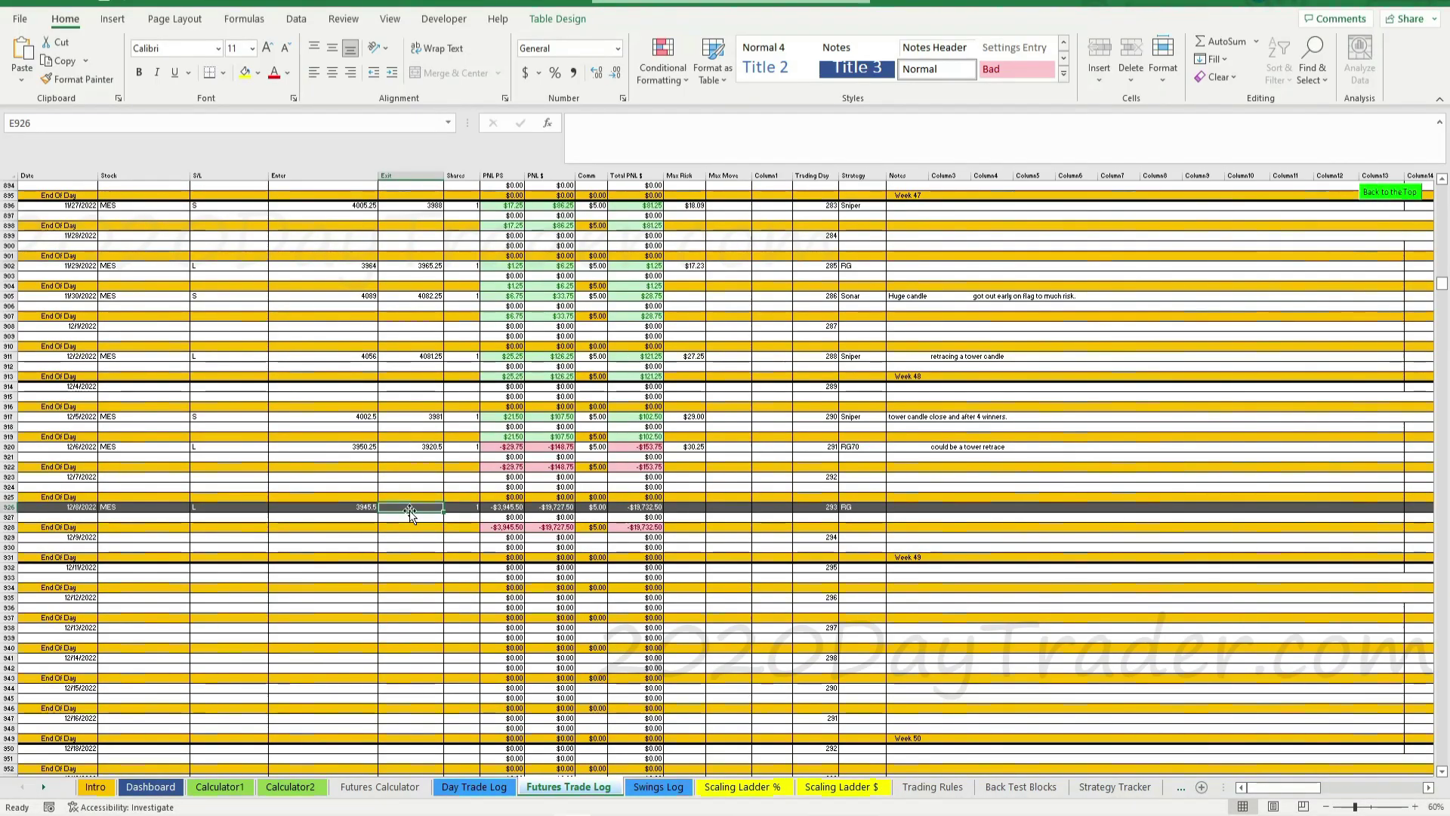
pyautogui.write('3927.')
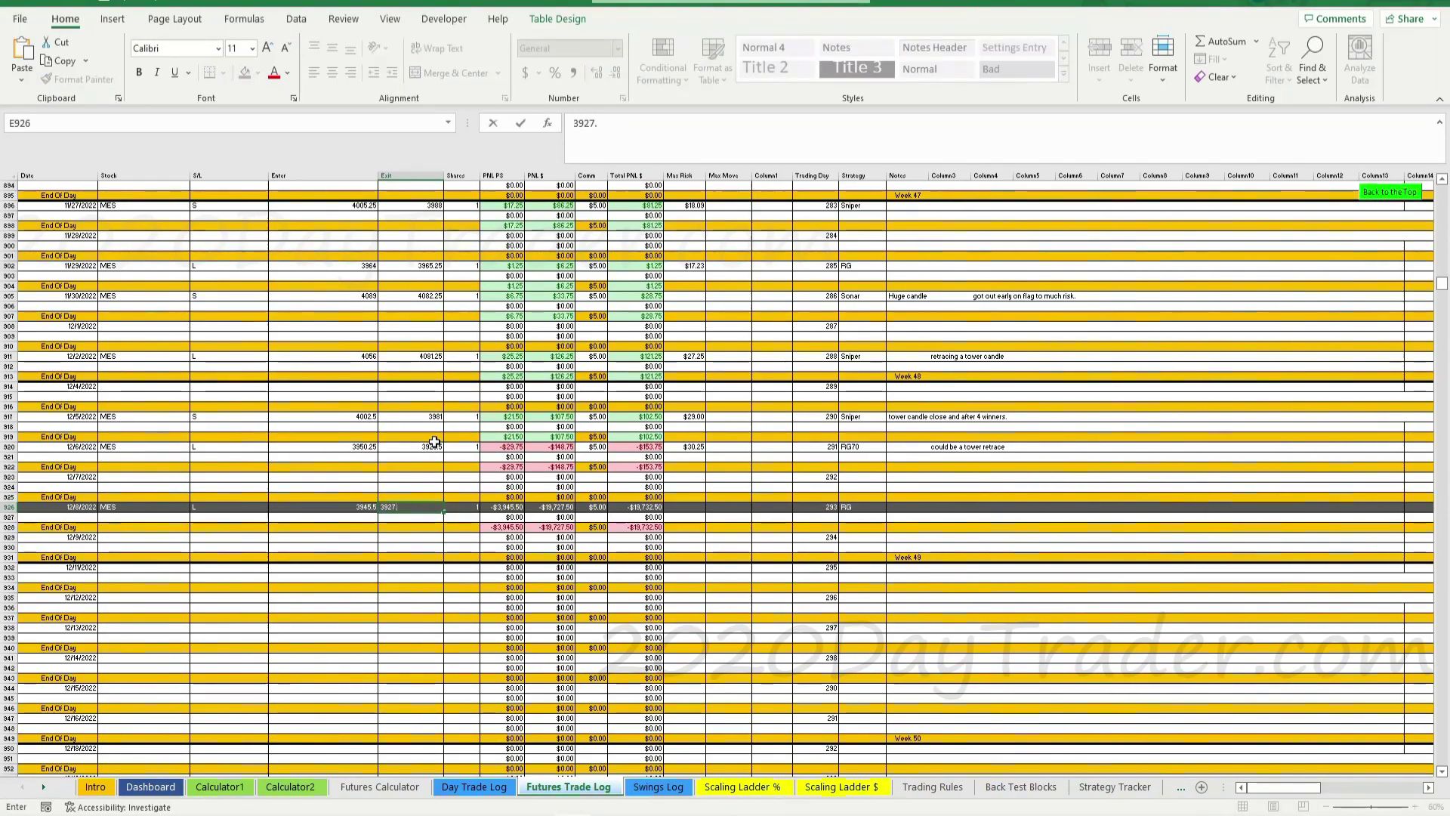
pyautogui.write('25')
pyautogui.press('Return')
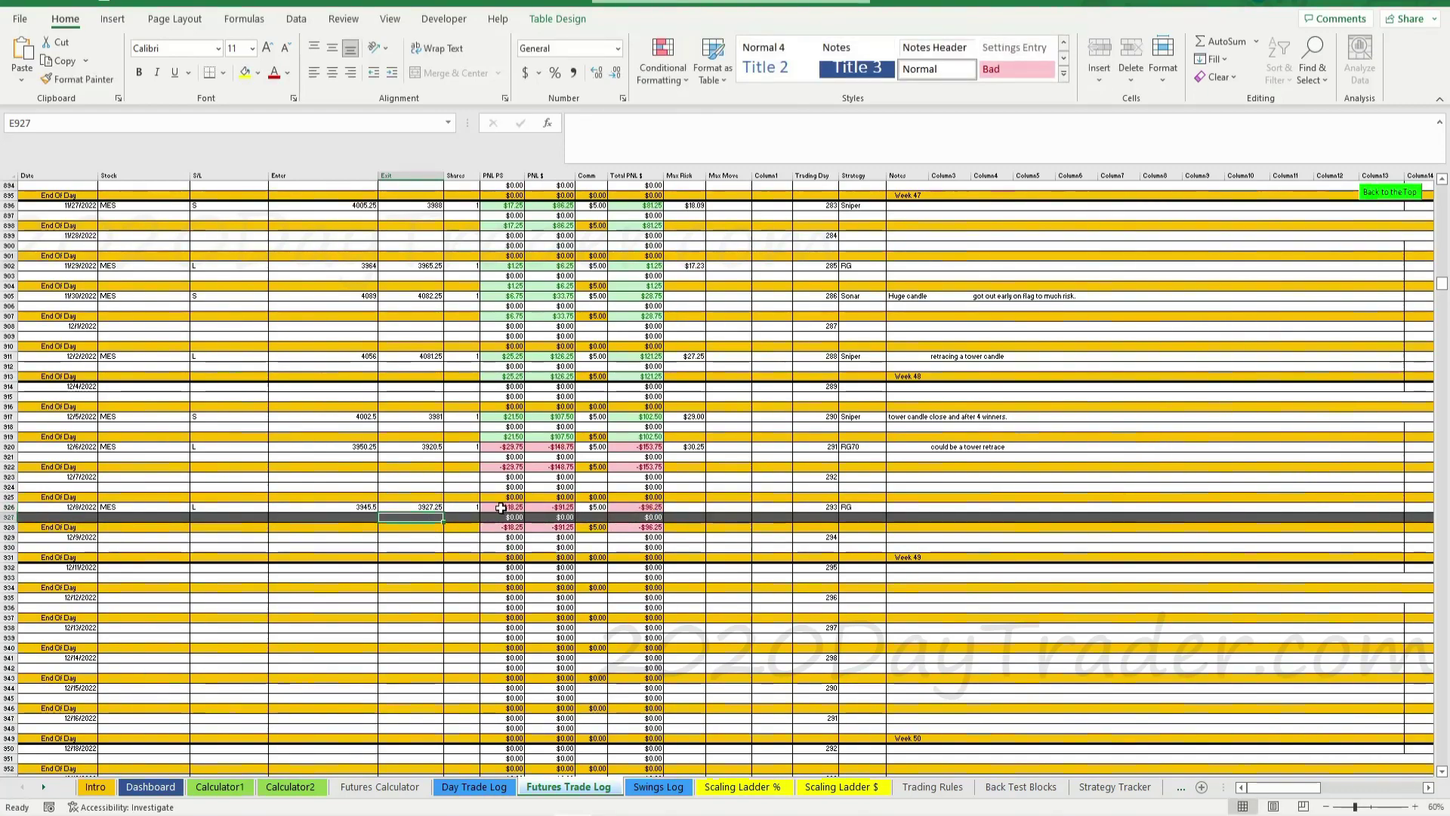
pyautogui.click(691, 508)
pyautogui.write('18')
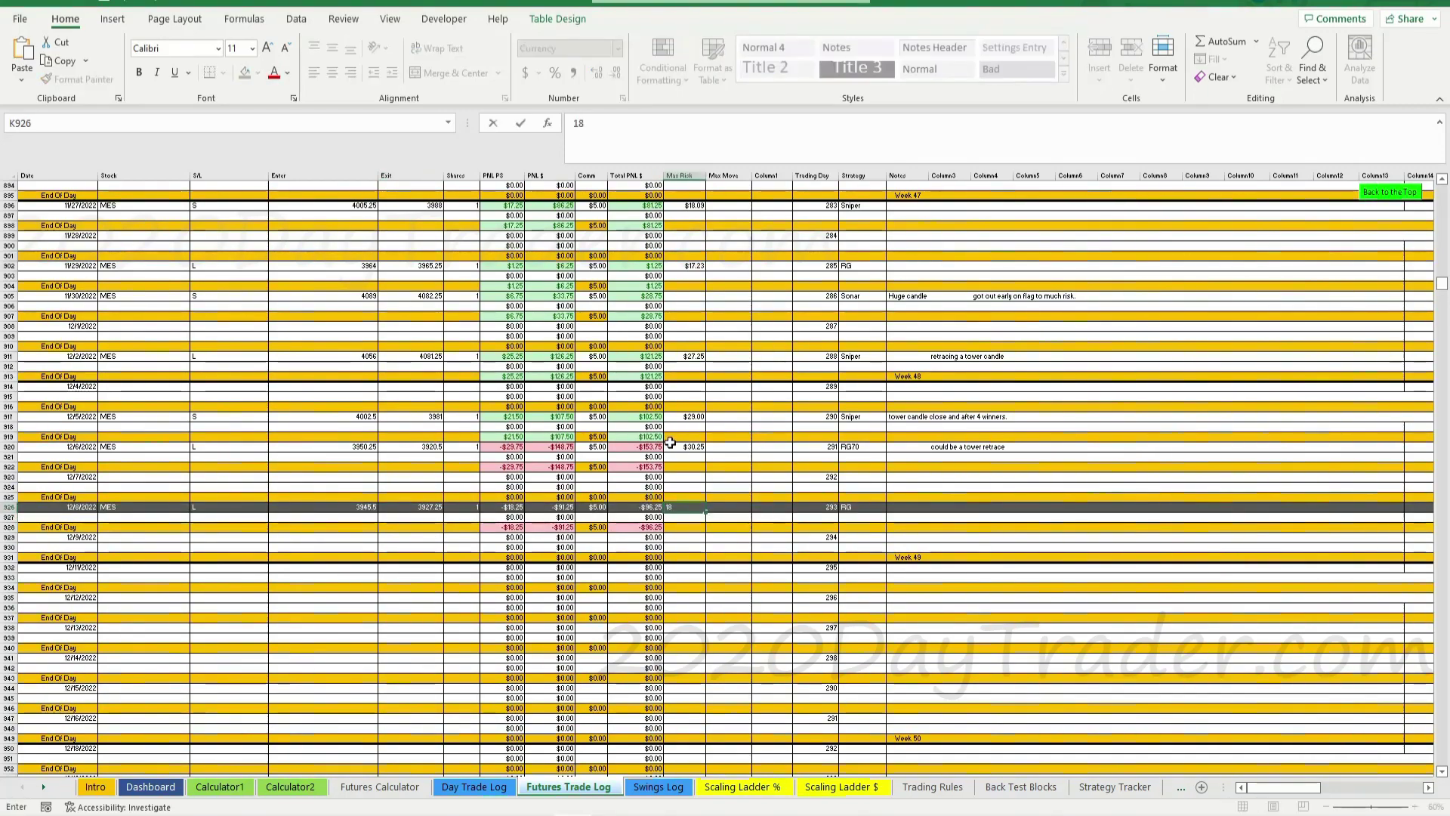
pyautogui.write('.25')
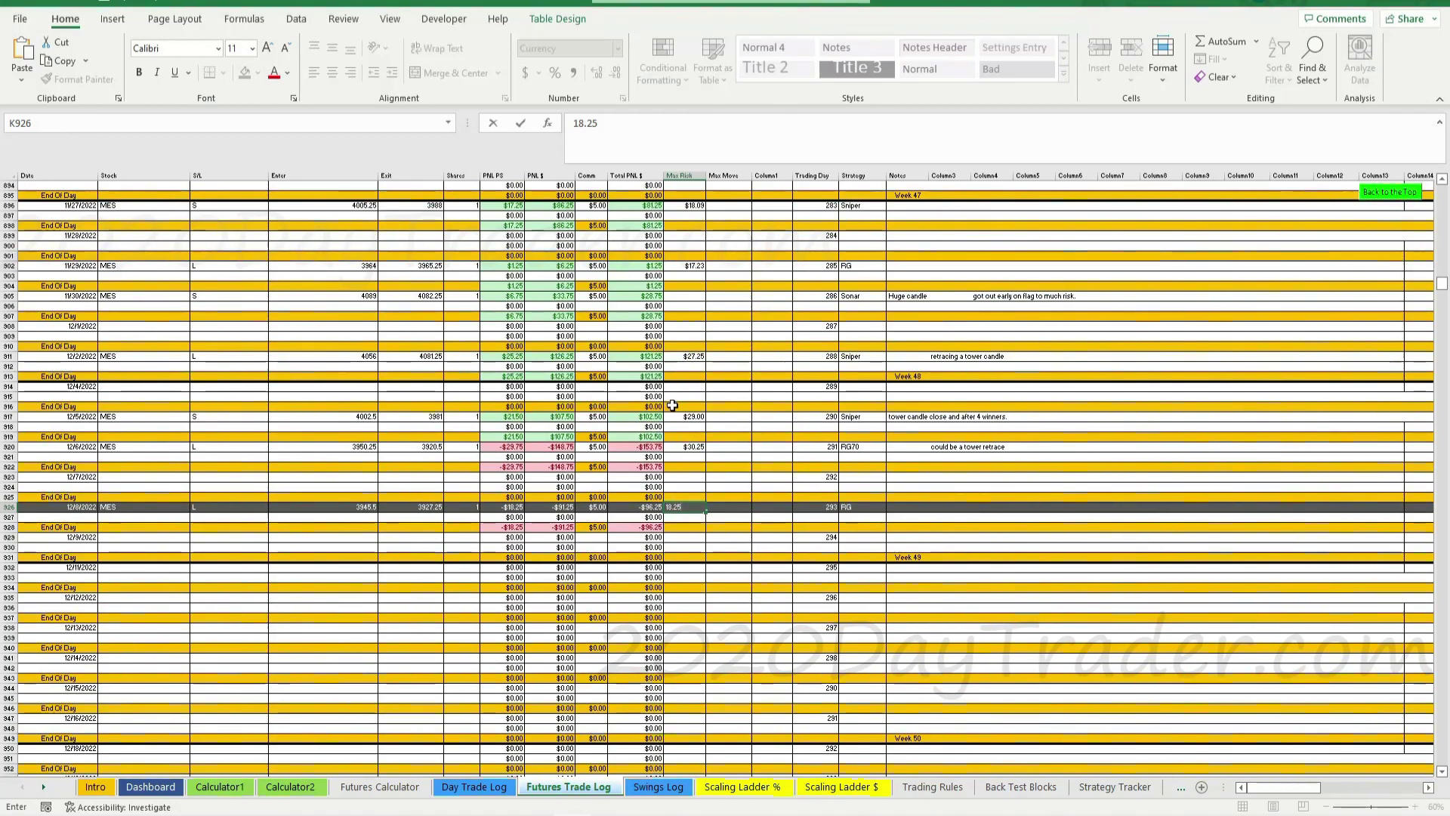
pyautogui.click(684, 537)
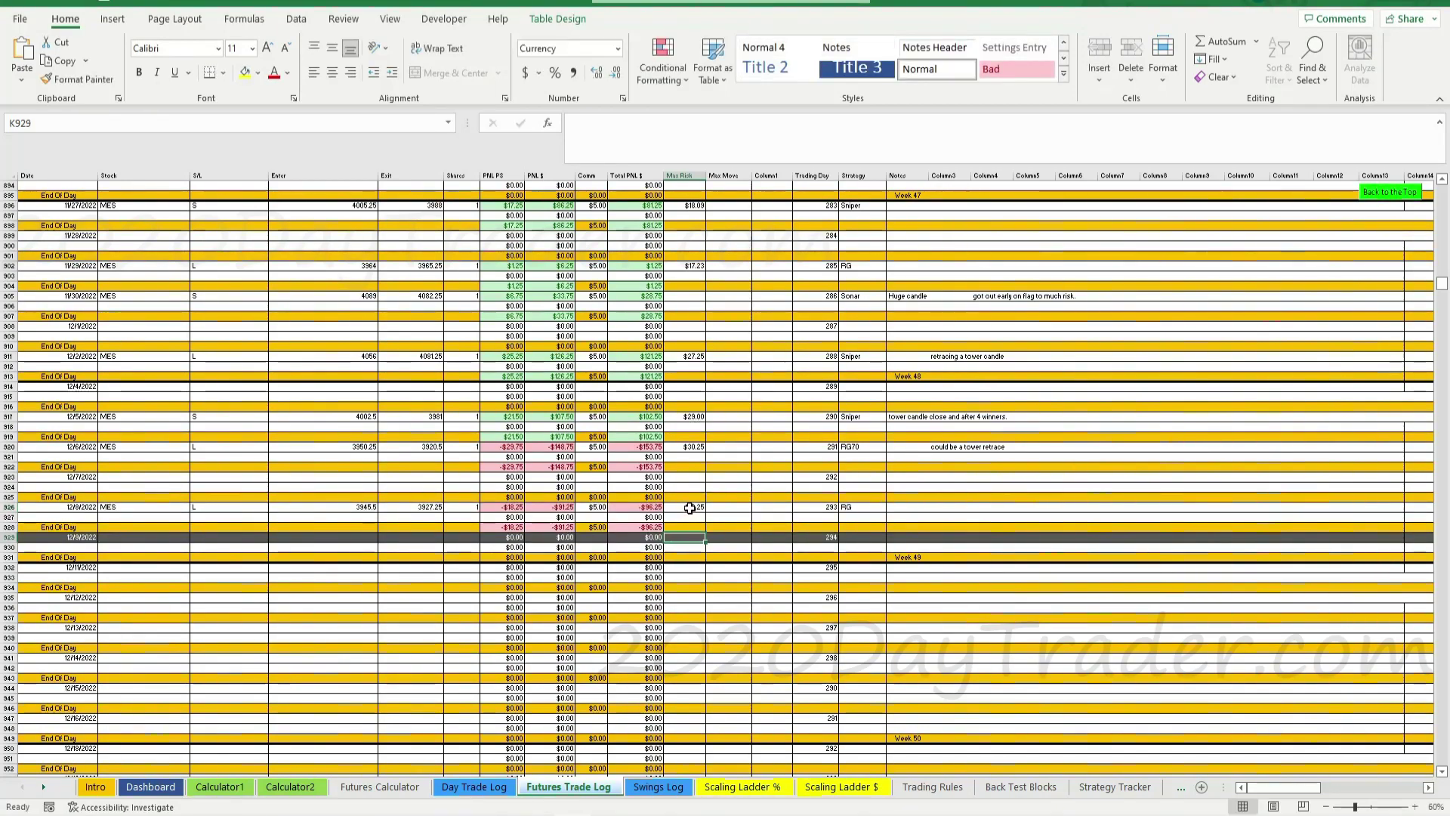
# - Review the futures column on the Scaling Ladder $ sheet and return to the Futures Trade Log
pyautogui.click(424, 509)
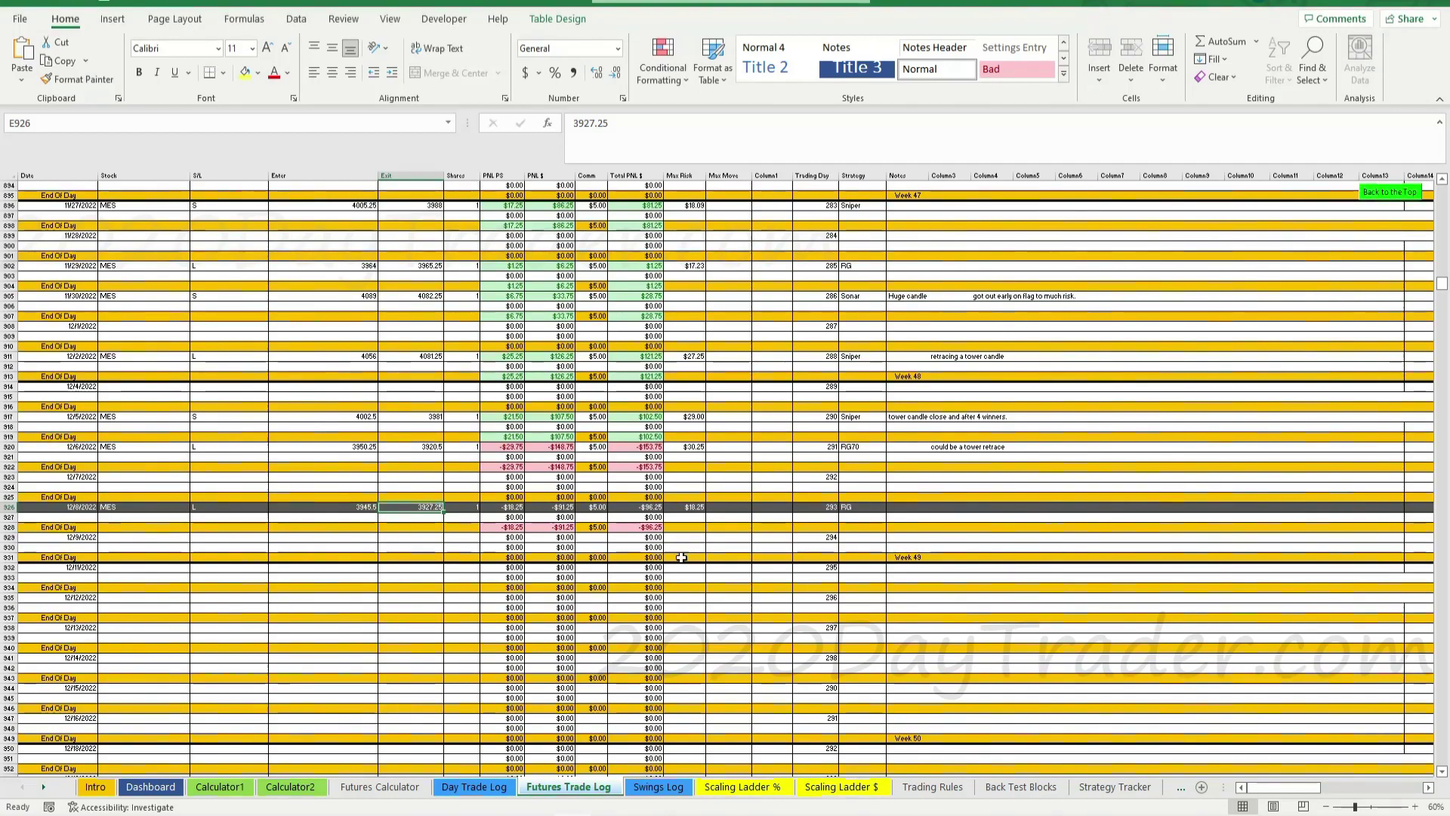
pyautogui.click(862, 787)
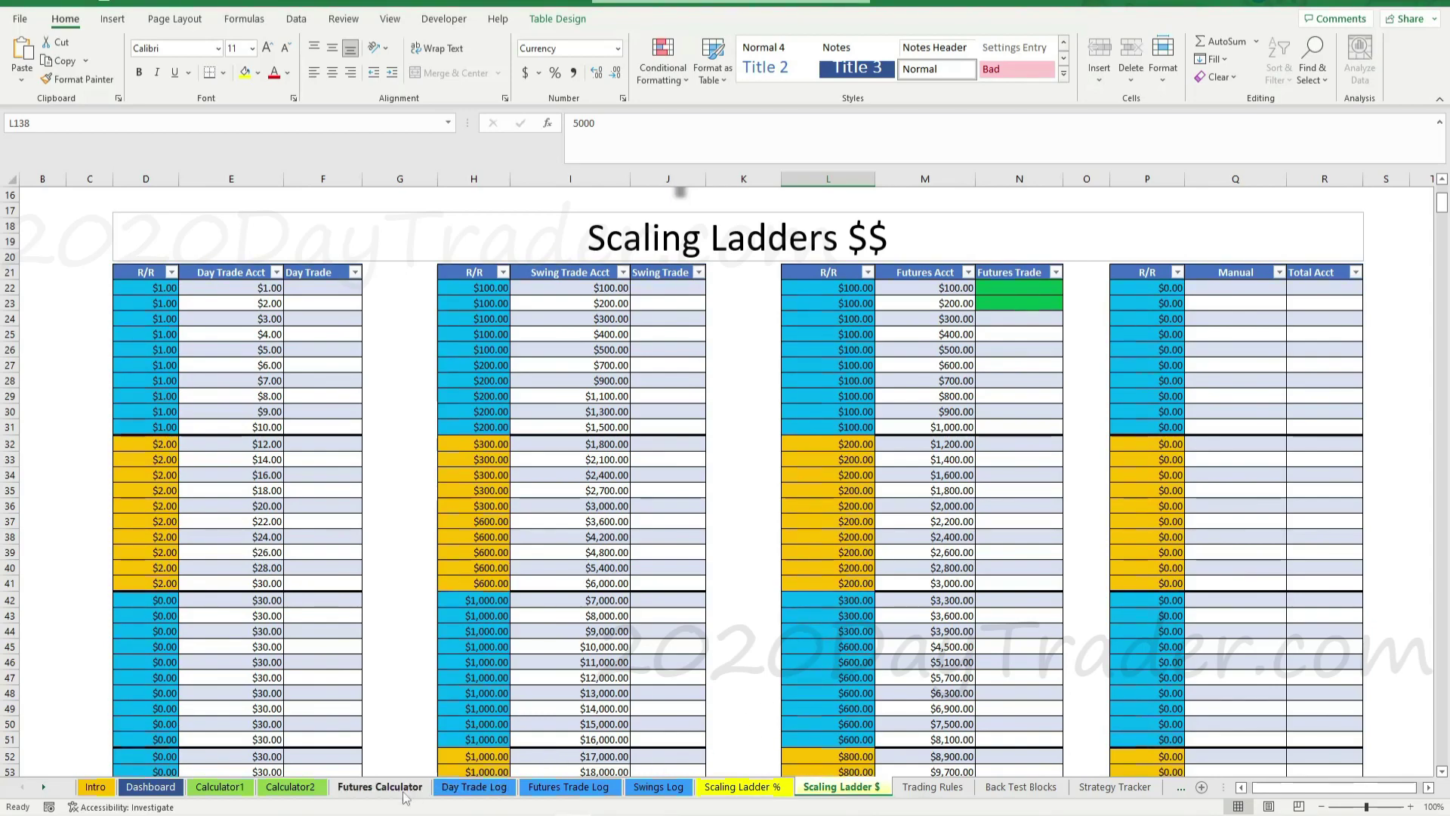
pyautogui.click(569, 790)
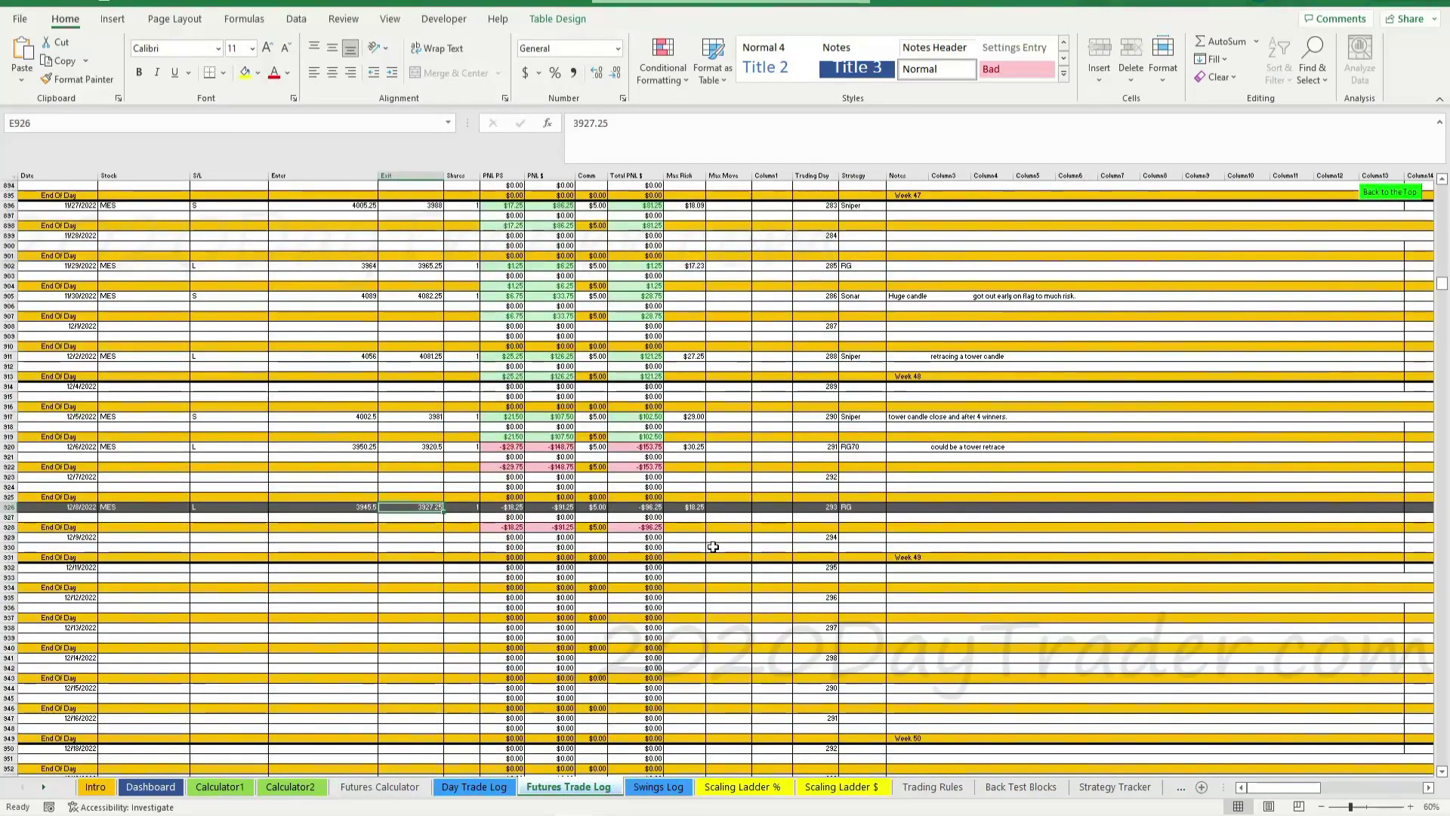
pyautogui.click(684, 536)
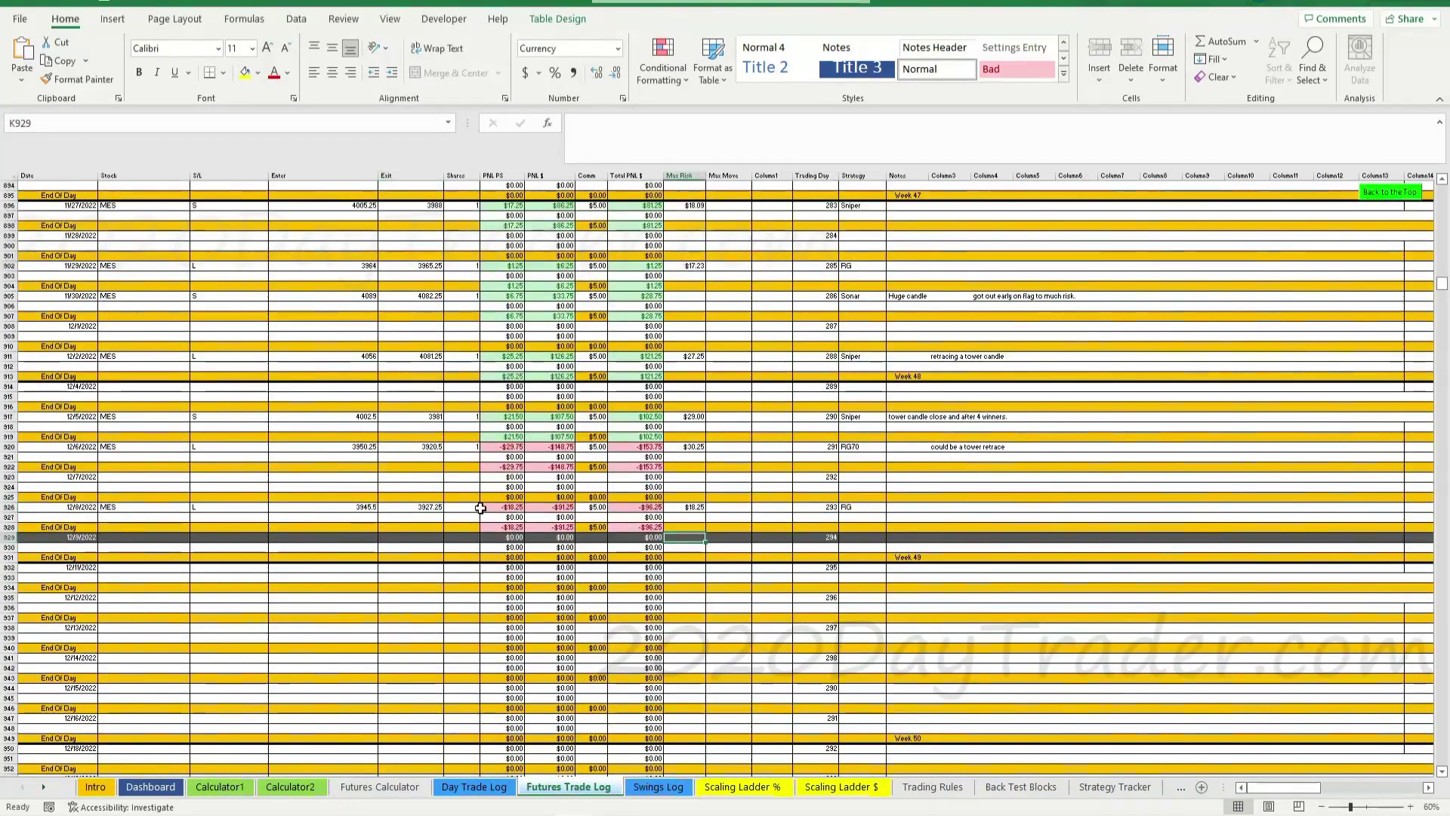
# - Set the 12/8/2022 MES trade's exit to 3961.25 and add the note "taget at 90%area so I can go to bed"
pyautogui.click(427, 508)
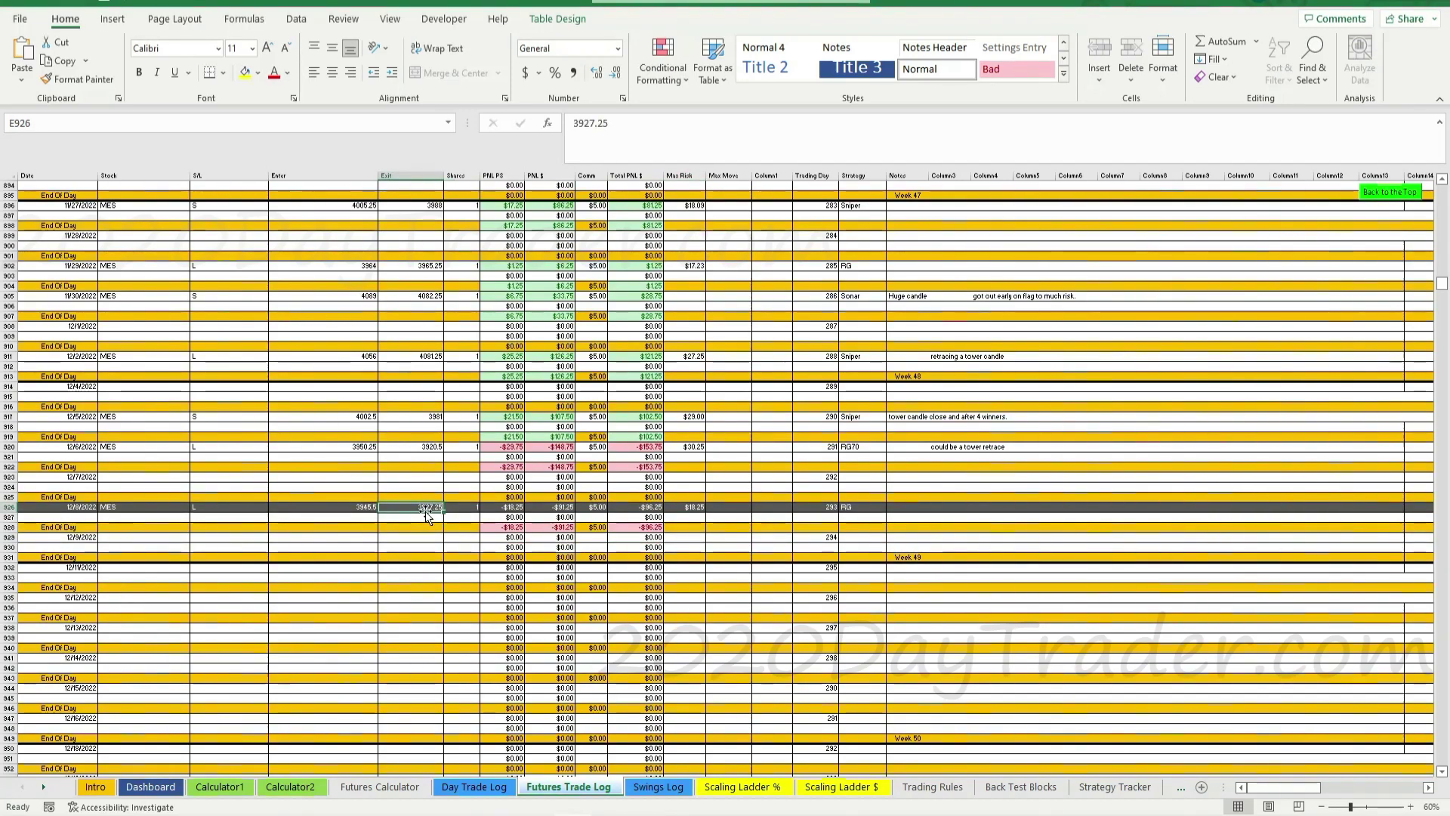
pyautogui.write('39')
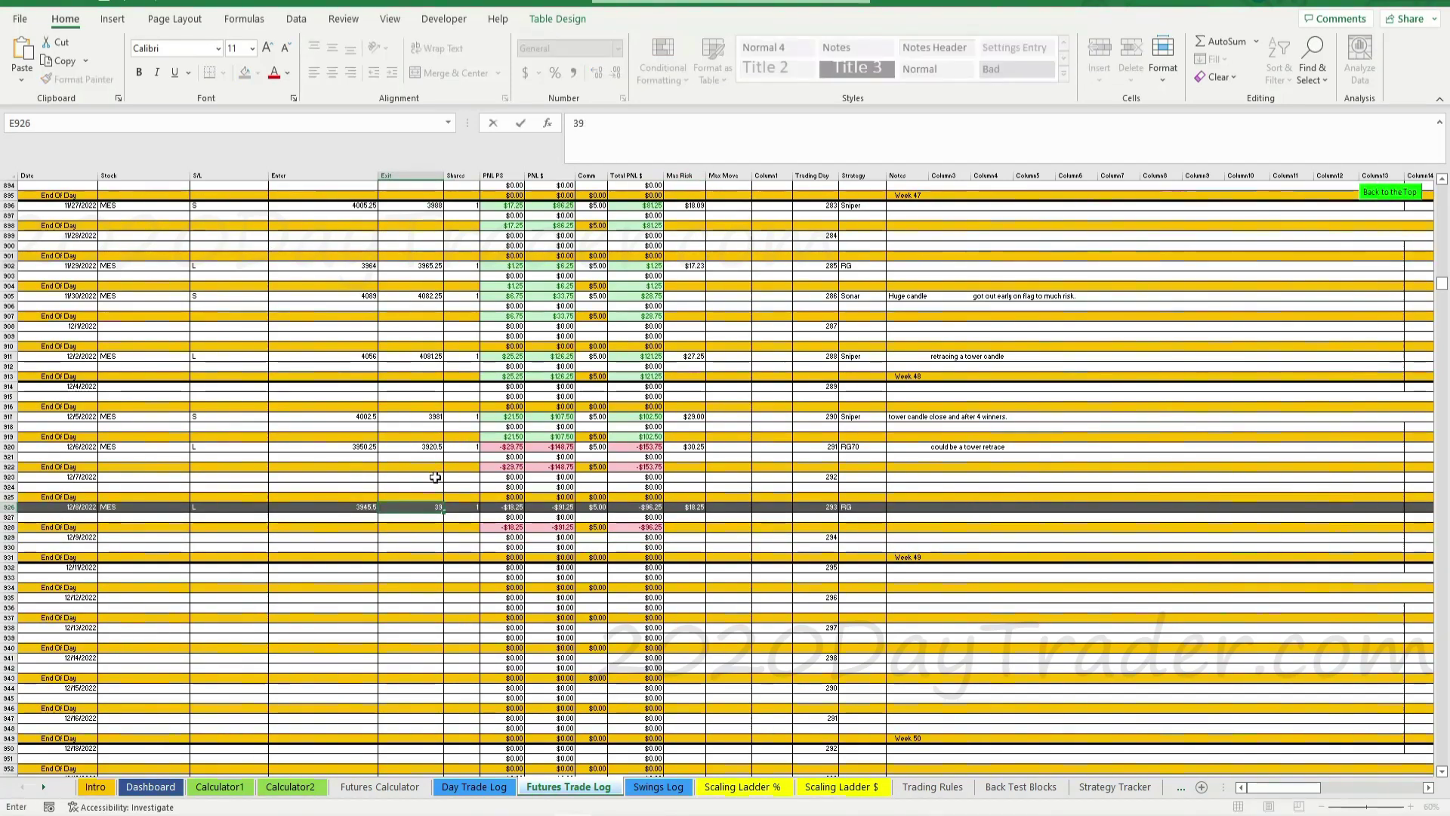
pyautogui.write('61.25')
pyautogui.click(438, 547)
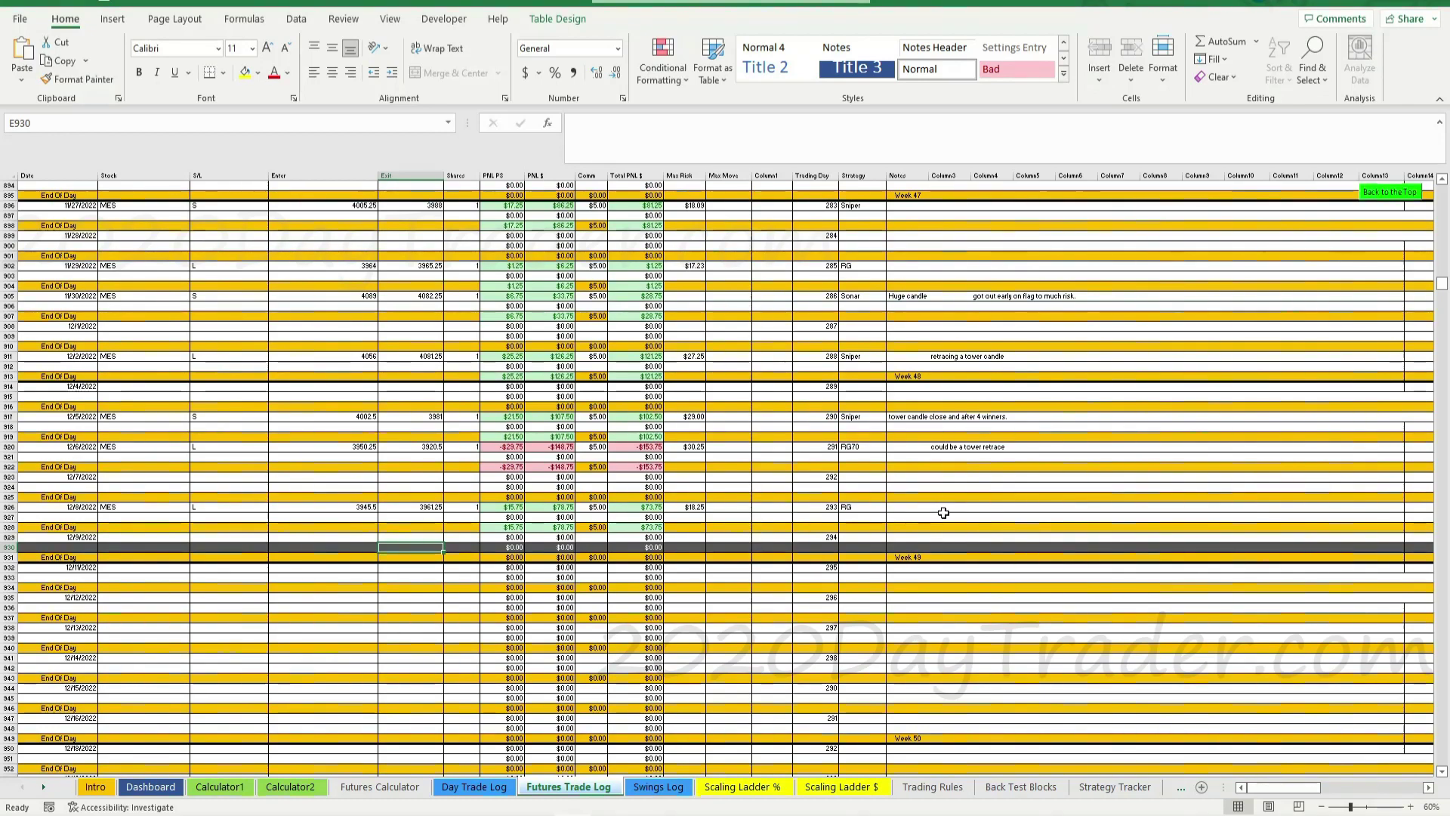
pyautogui.click(909, 508)
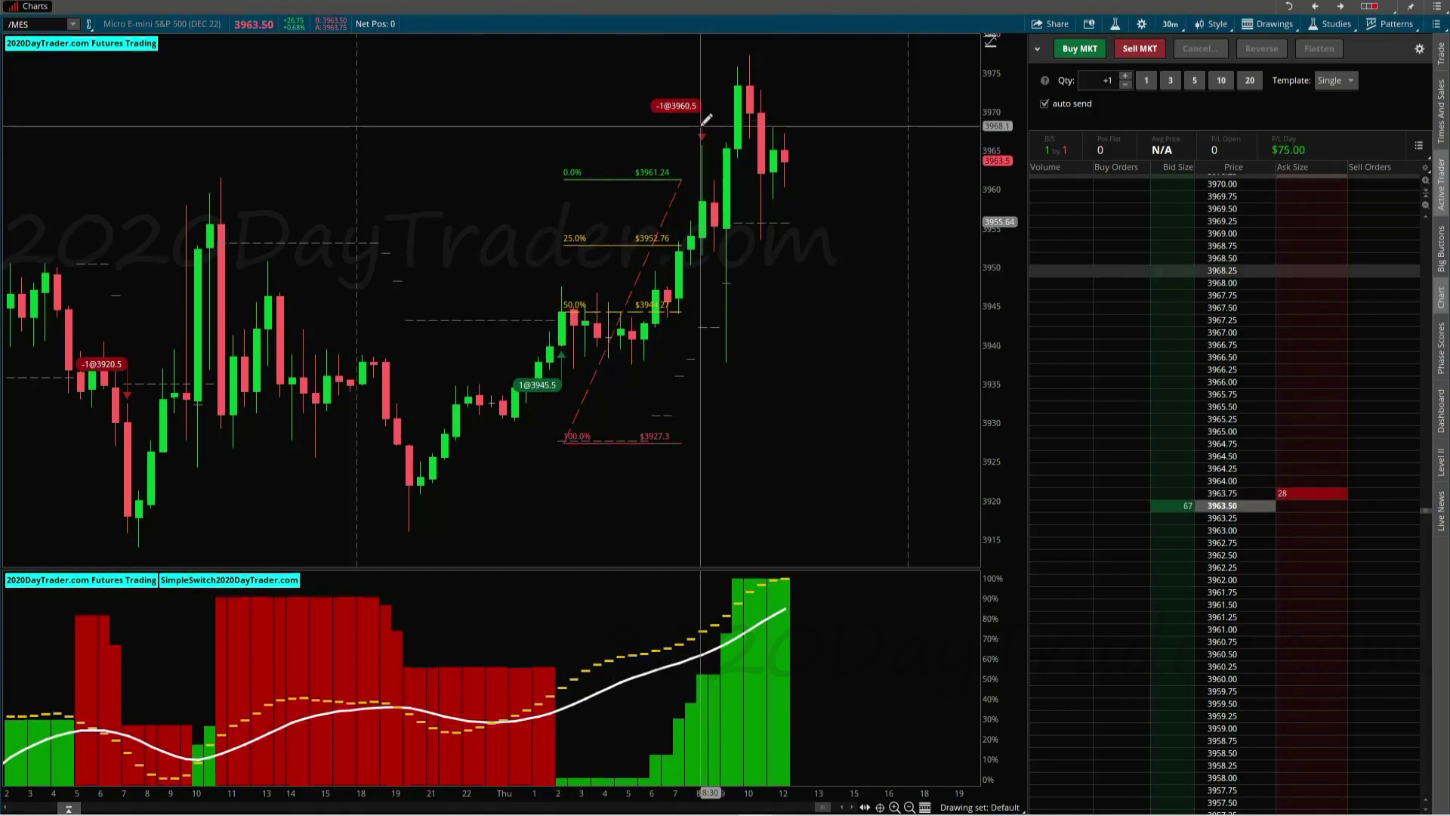
# - Switch back to the Excel trade log and correct the 12/8/2022 MES trade's exit to 3960.5
pyautogui.hotkey('alt', 'Tab')
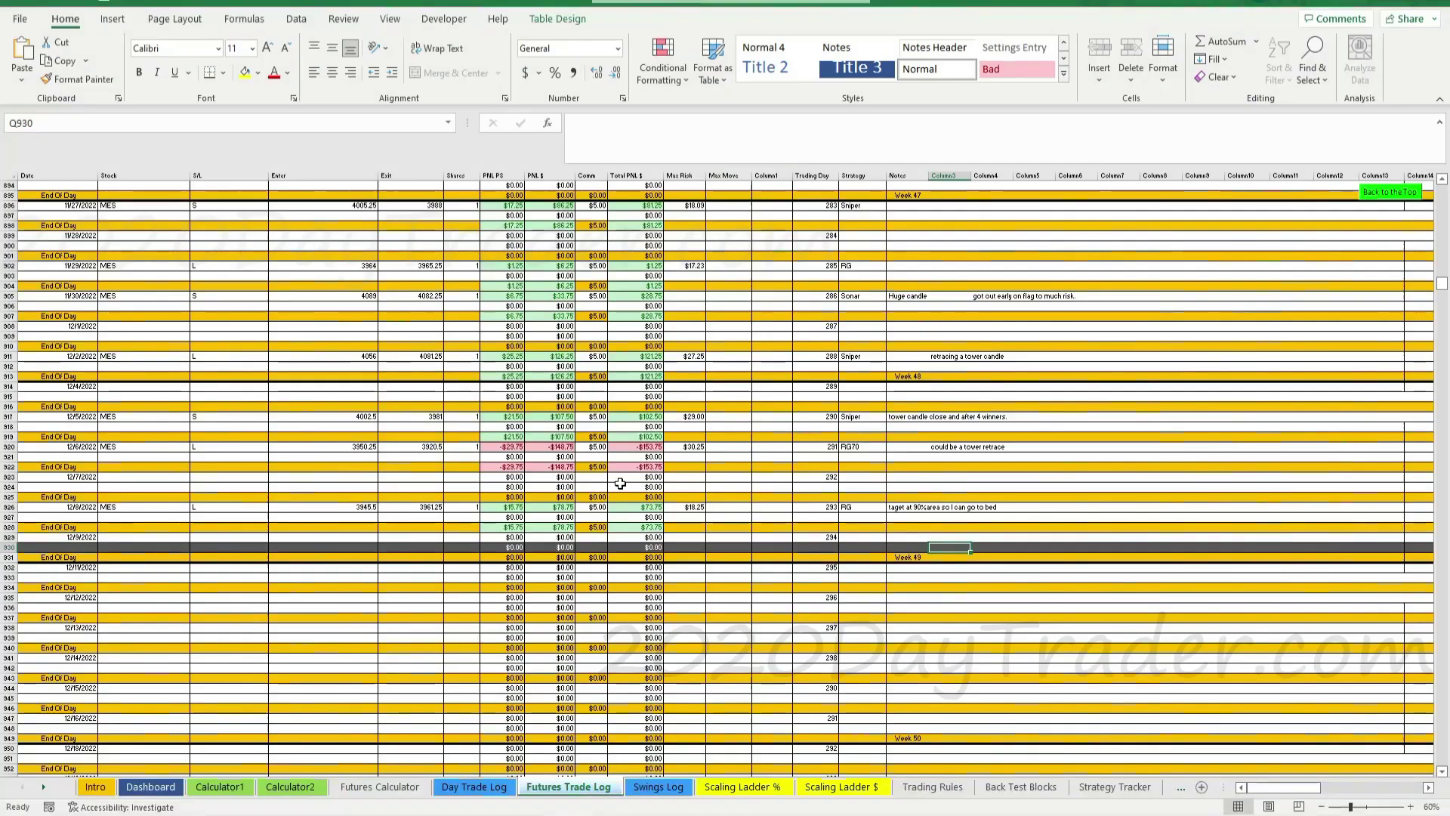
pyautogui.doubleClick(433, 508)
pyautogui.press('BackSpace')
pyautogui.write('0')
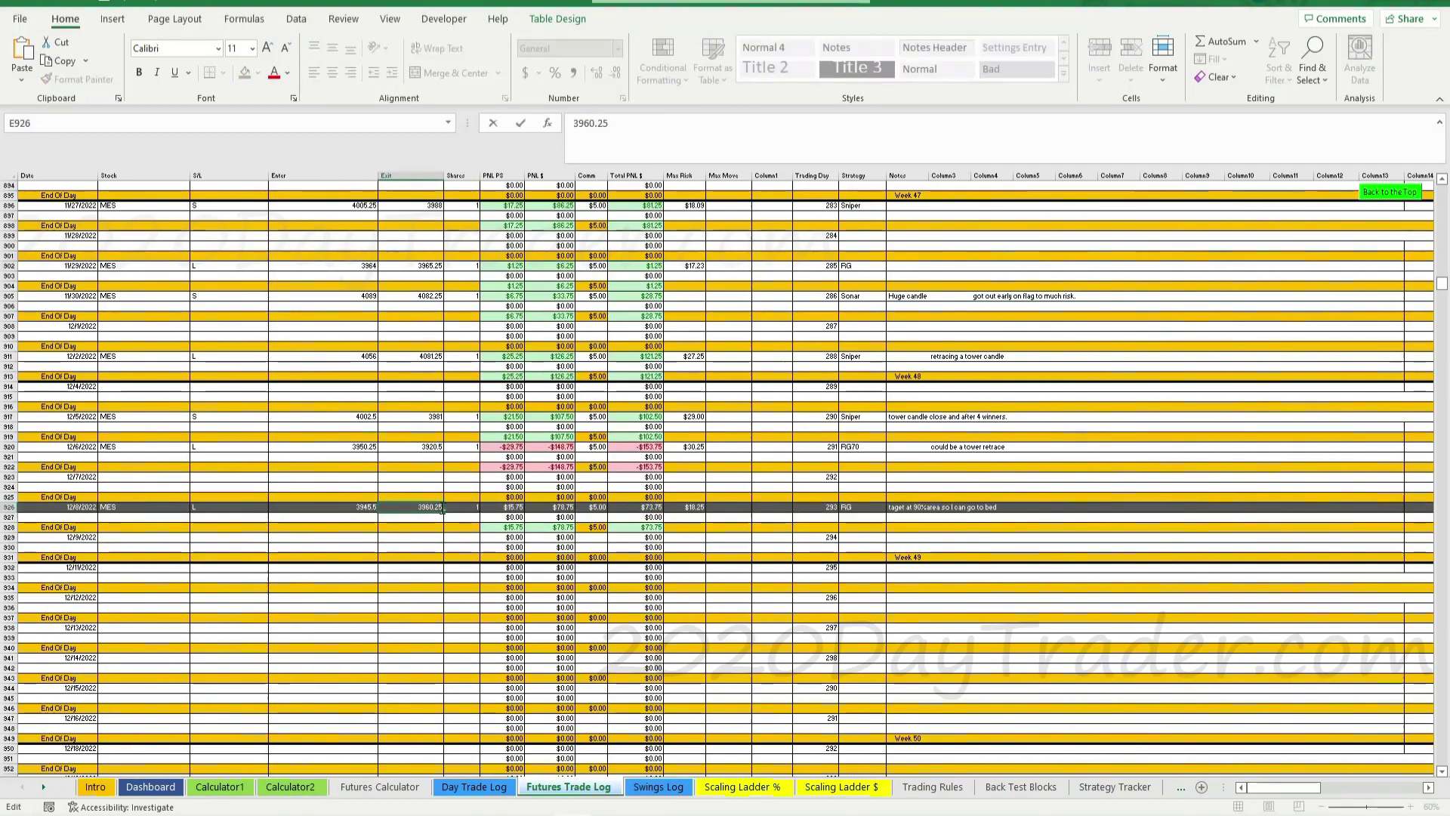
pyautogui.press('Return')
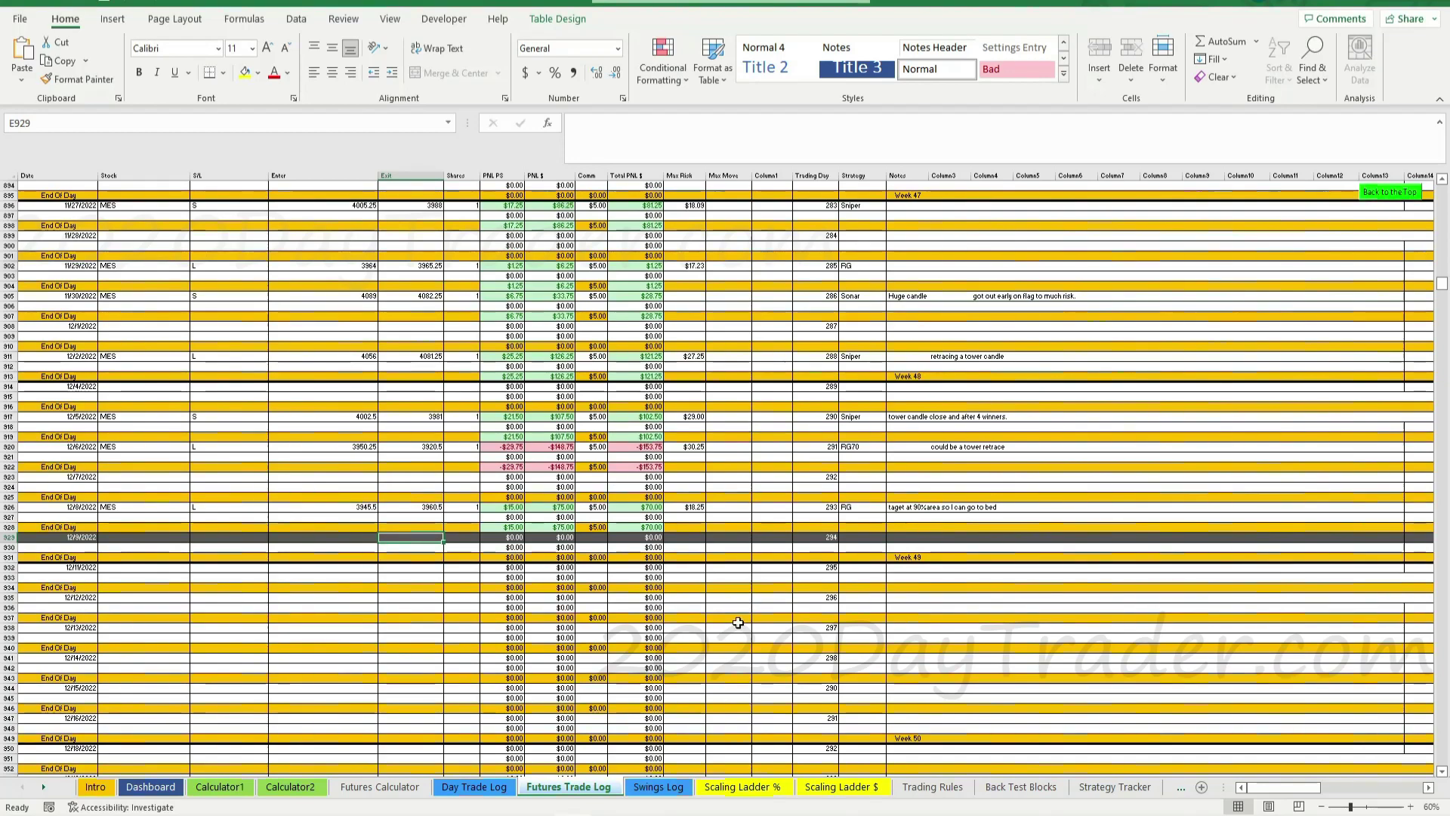
# - Check the futures progress on the Scaling Ladder $ sheet and return to the trade's row in the Futures Trade Log
pyautogui.click(842, 786)
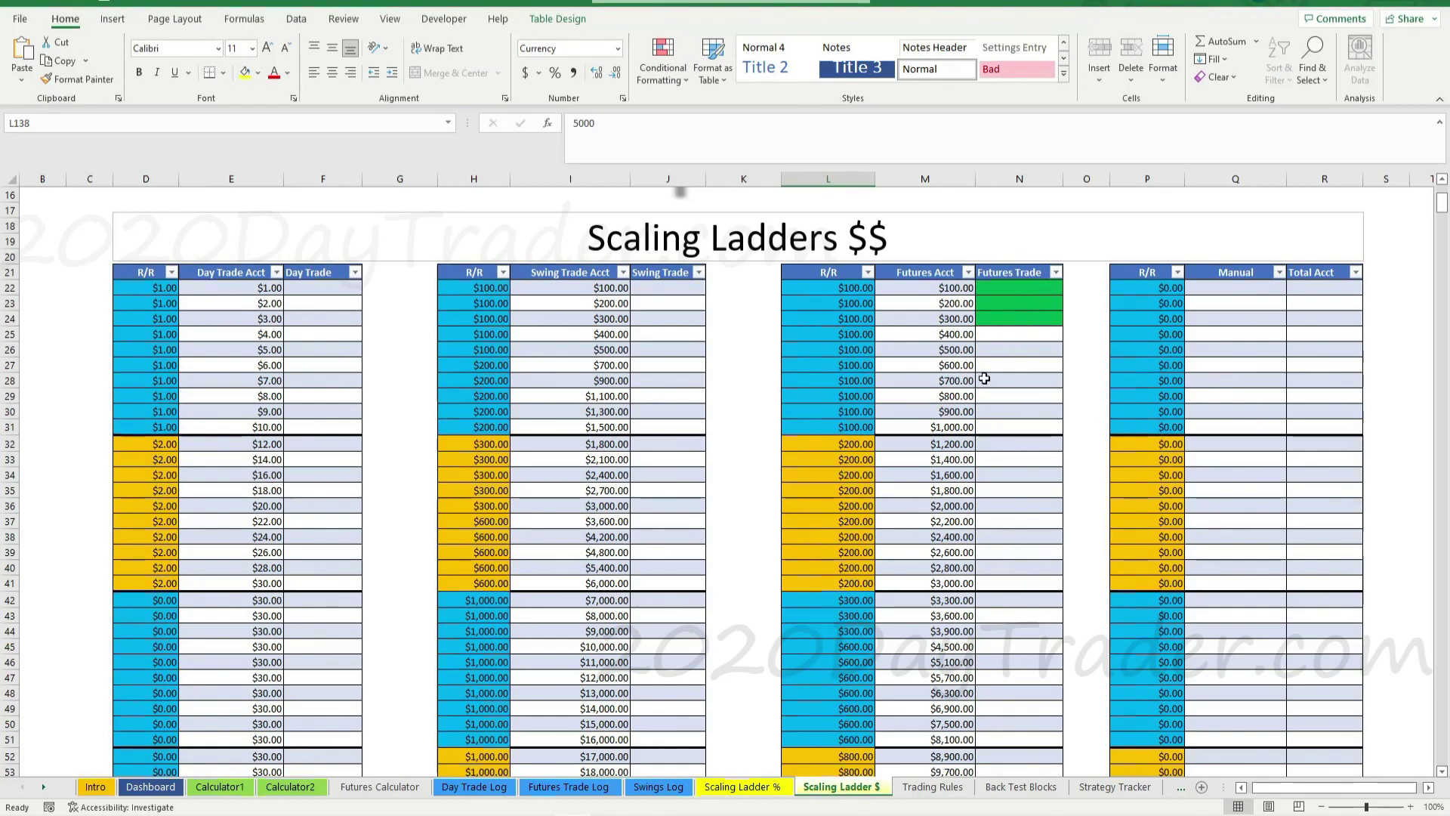
pyautogui.click(569, 787)
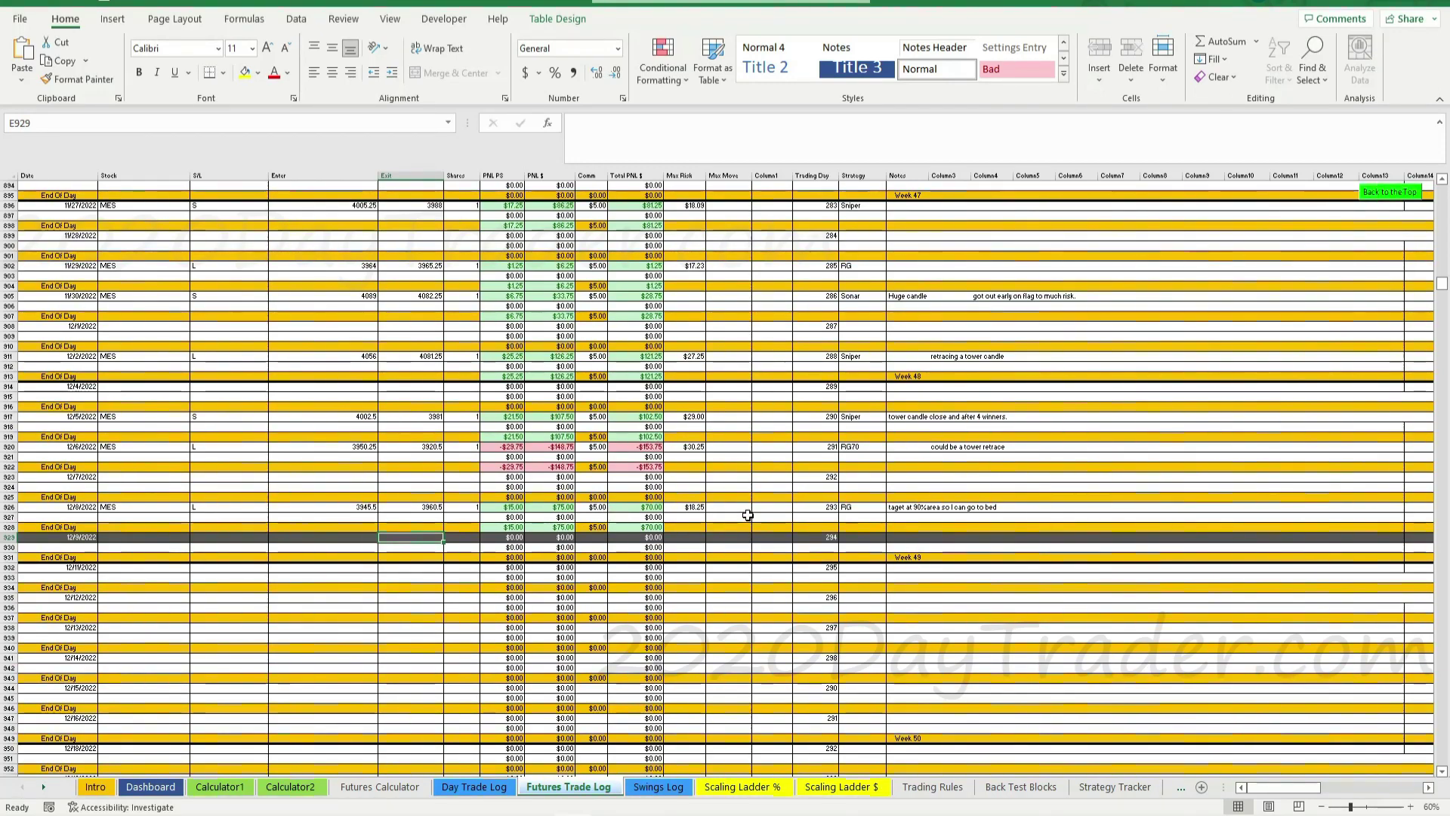
pyautogui.click(1065, 510)
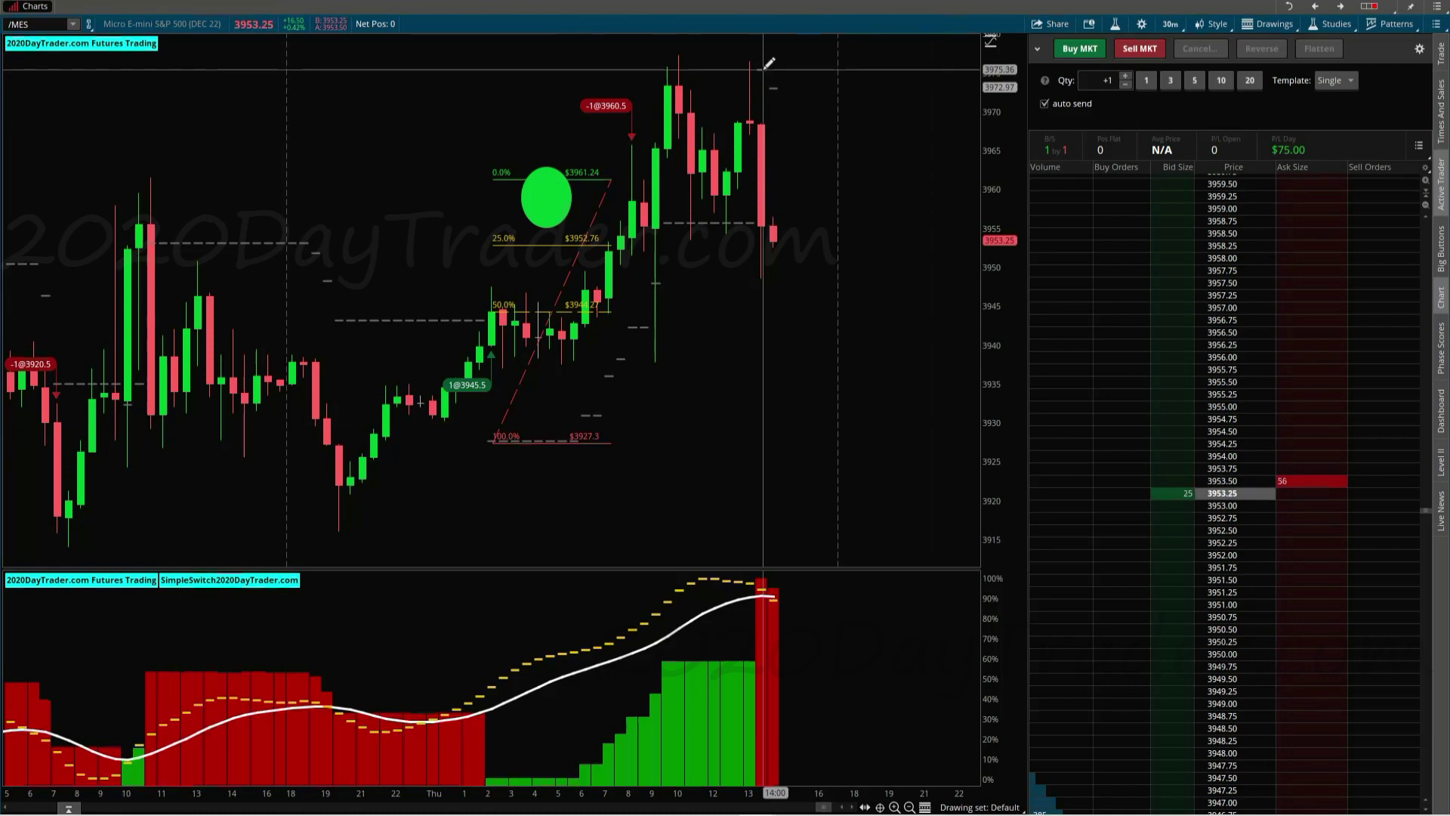
# - On the thinkorswim MES chart, draw a Fibonacci retracement from about 3975.36 down to about 3934.98 at the latest candles
pyautogui.moveTo(765, 68)
pyautogui.mouseDown()
pyautogui.moveTo(867, 274)
pyautogui.moveTo(865, 382)
pyautogui.mouseUp()
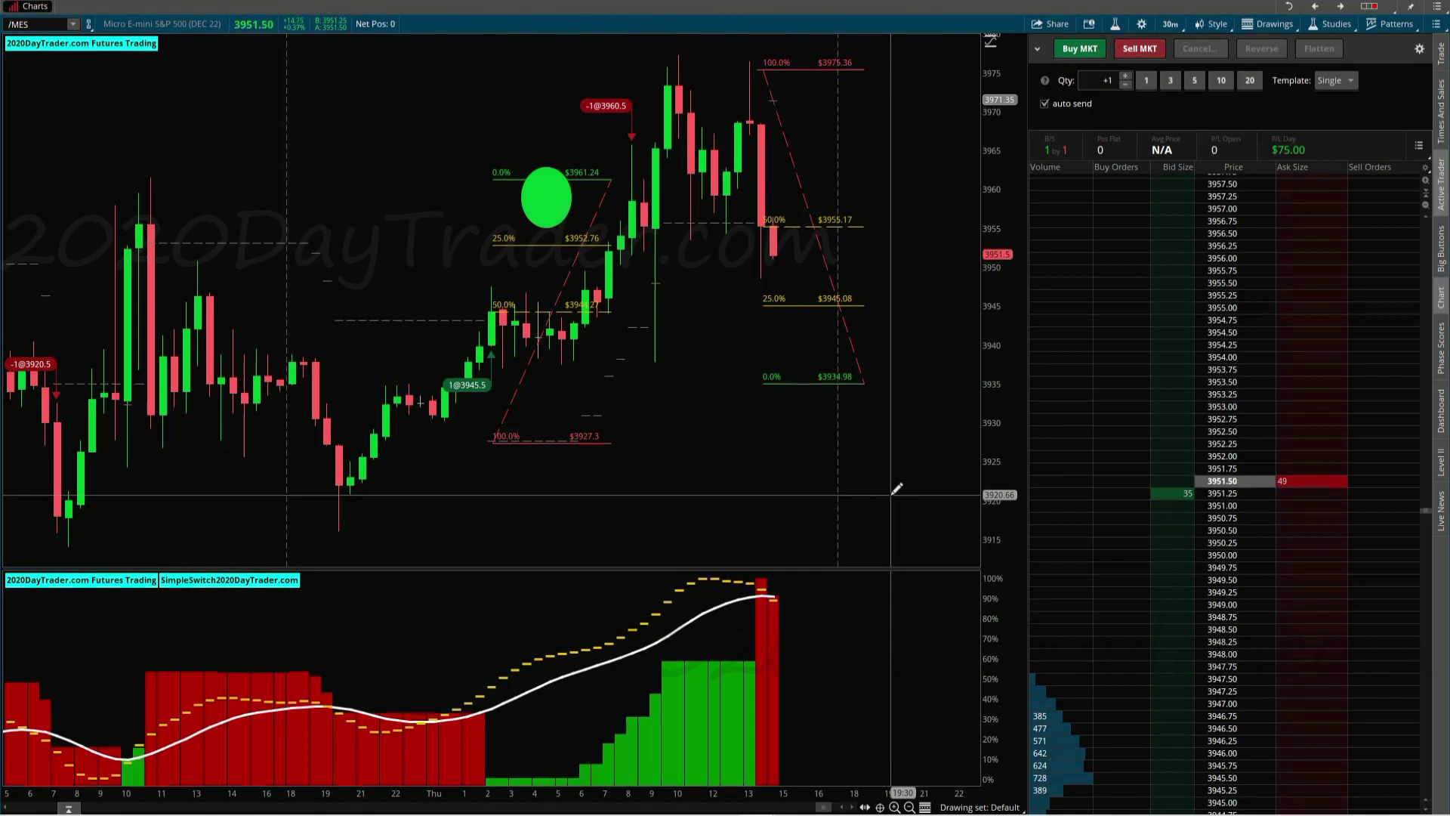
pyautogui.scroll(-3, 874, 479)
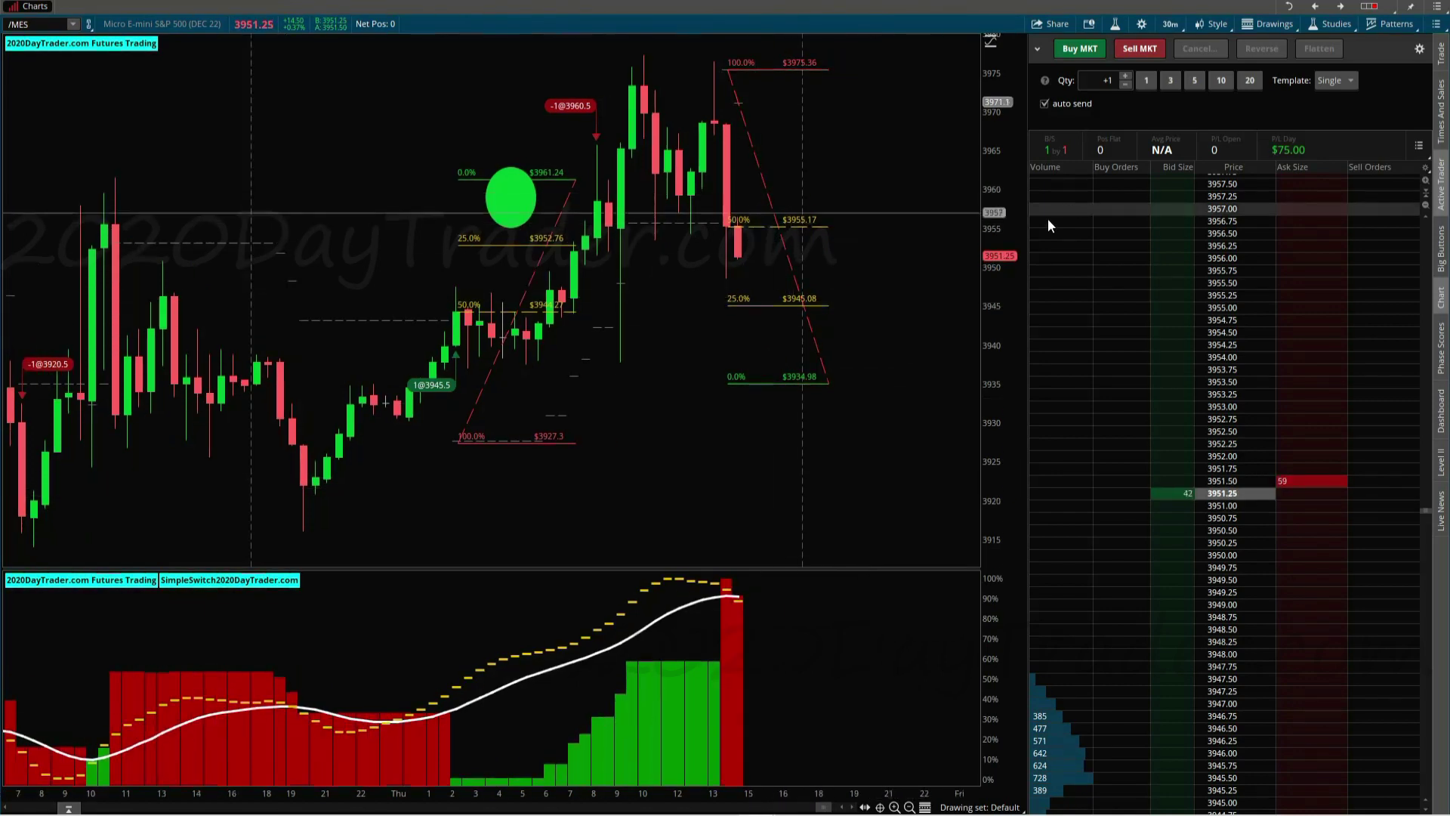